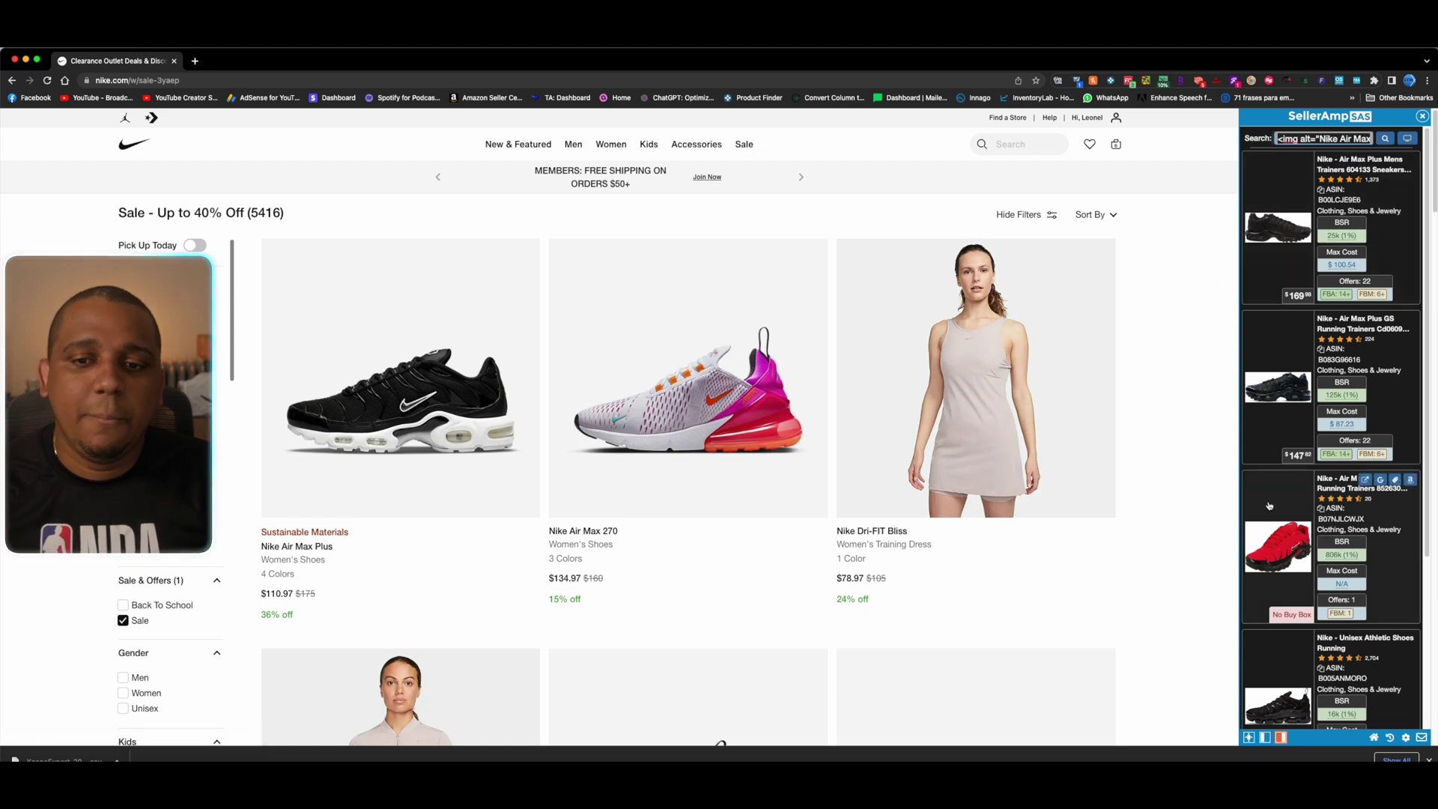
scroll(1351, 389, "down", 2)
scroll(1237, 450, "down", 3)
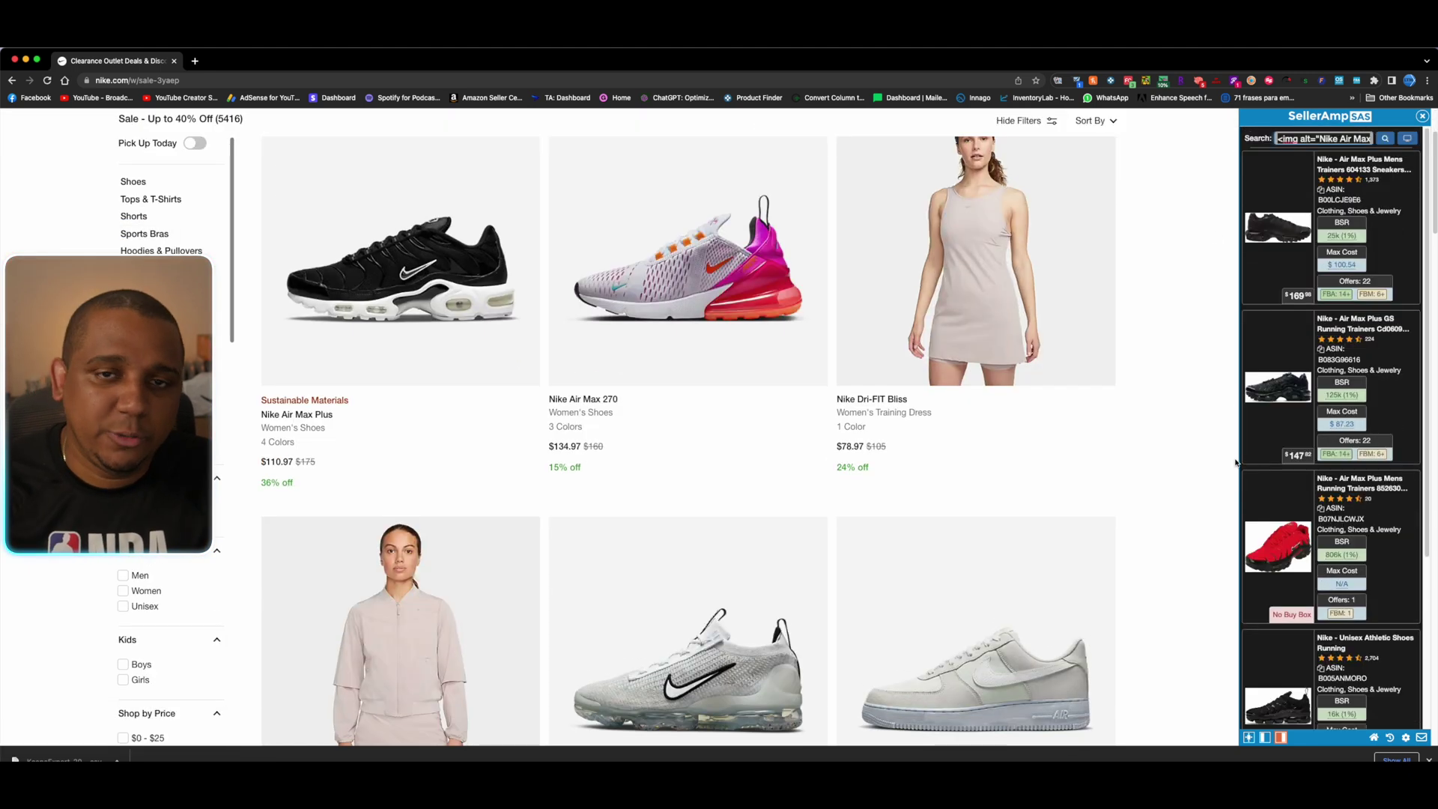
scroll(1221, 378, "up", 1)
scroll(1206, 394, "up", 1)
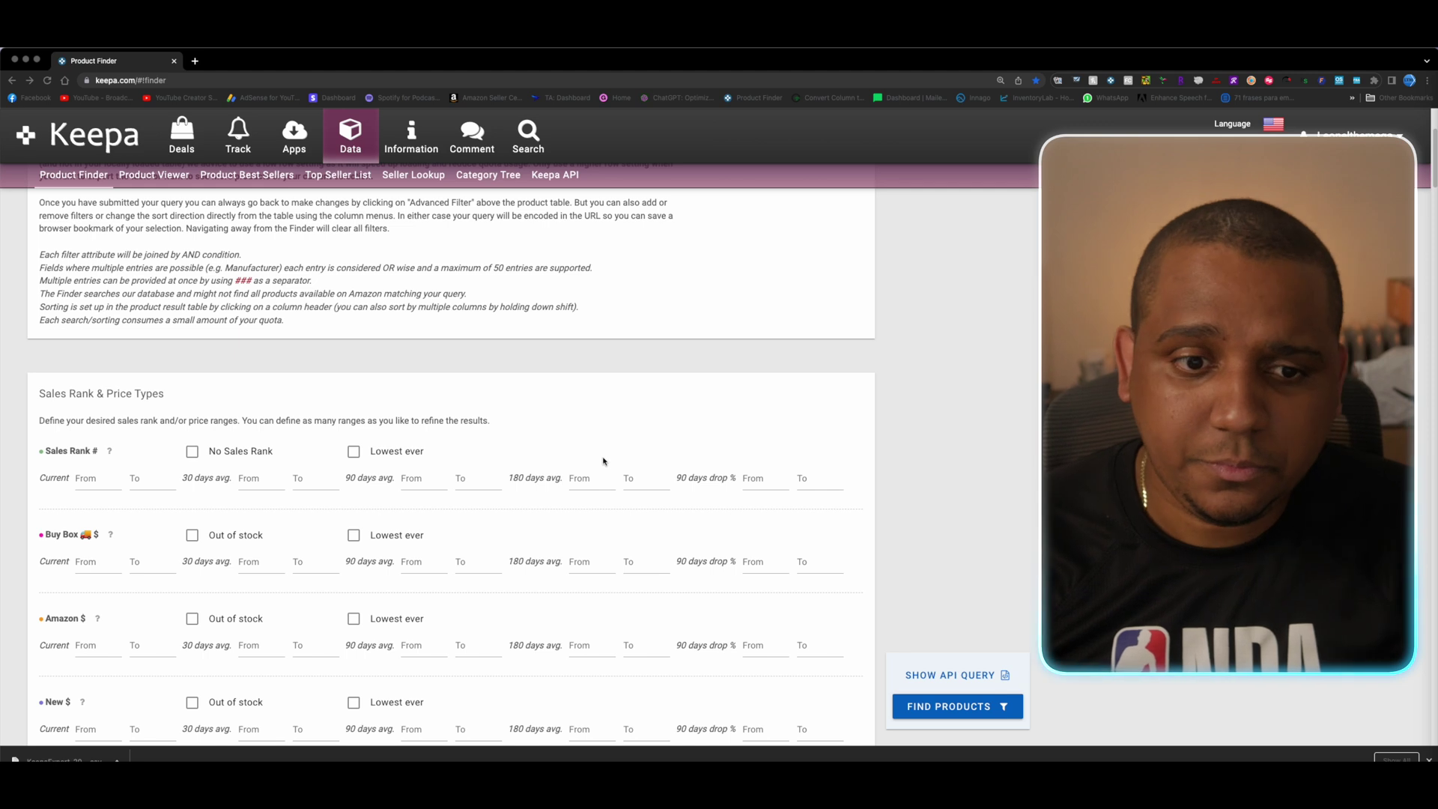
Step: Set the Product Finder's root category filter to Clothing, Shoes & Jewelry
scroll(603, 462, "down", 5)
scroll(604, 461, "down", 5)
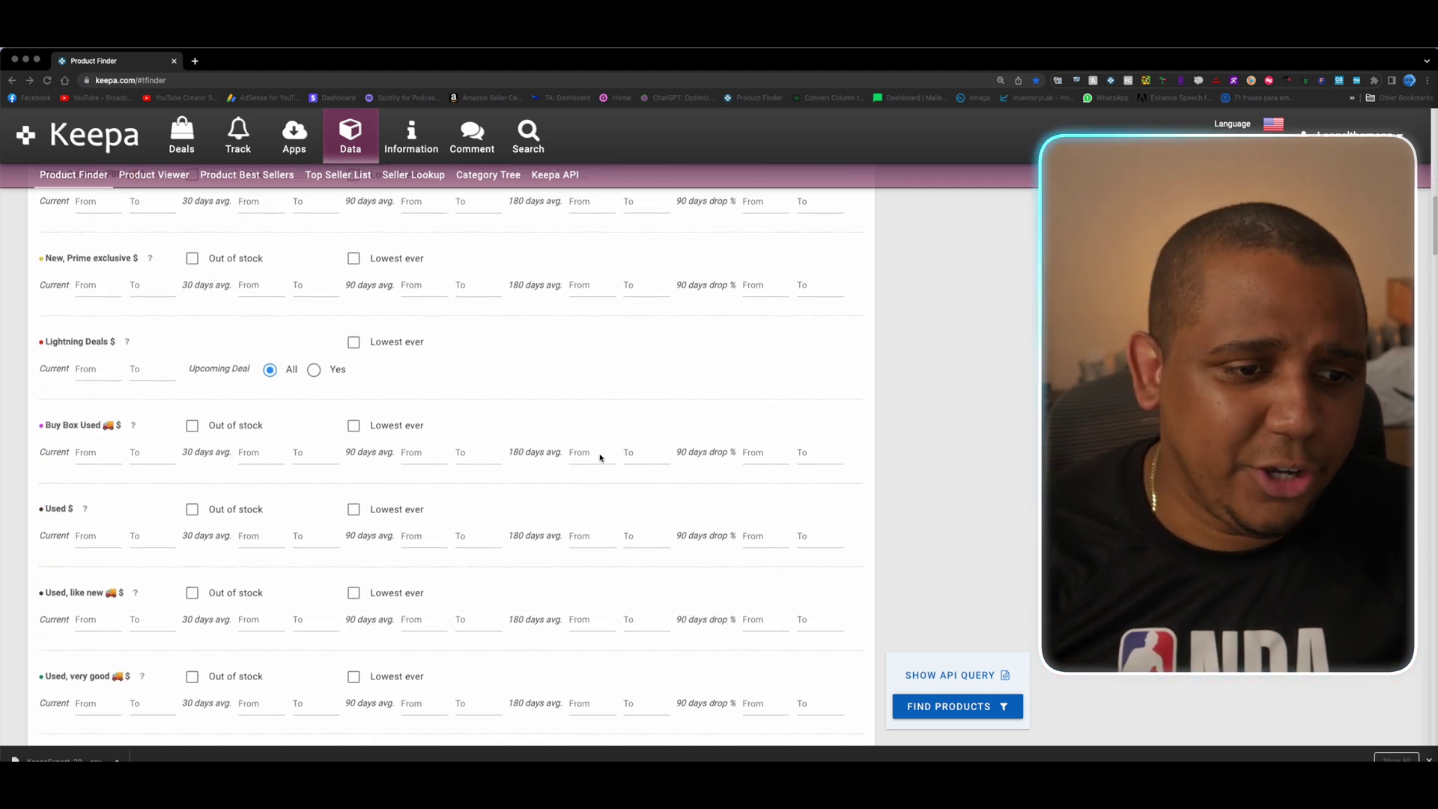
scroll(601, 456, "down", 3)
scroll(600, 456, "down", 8)
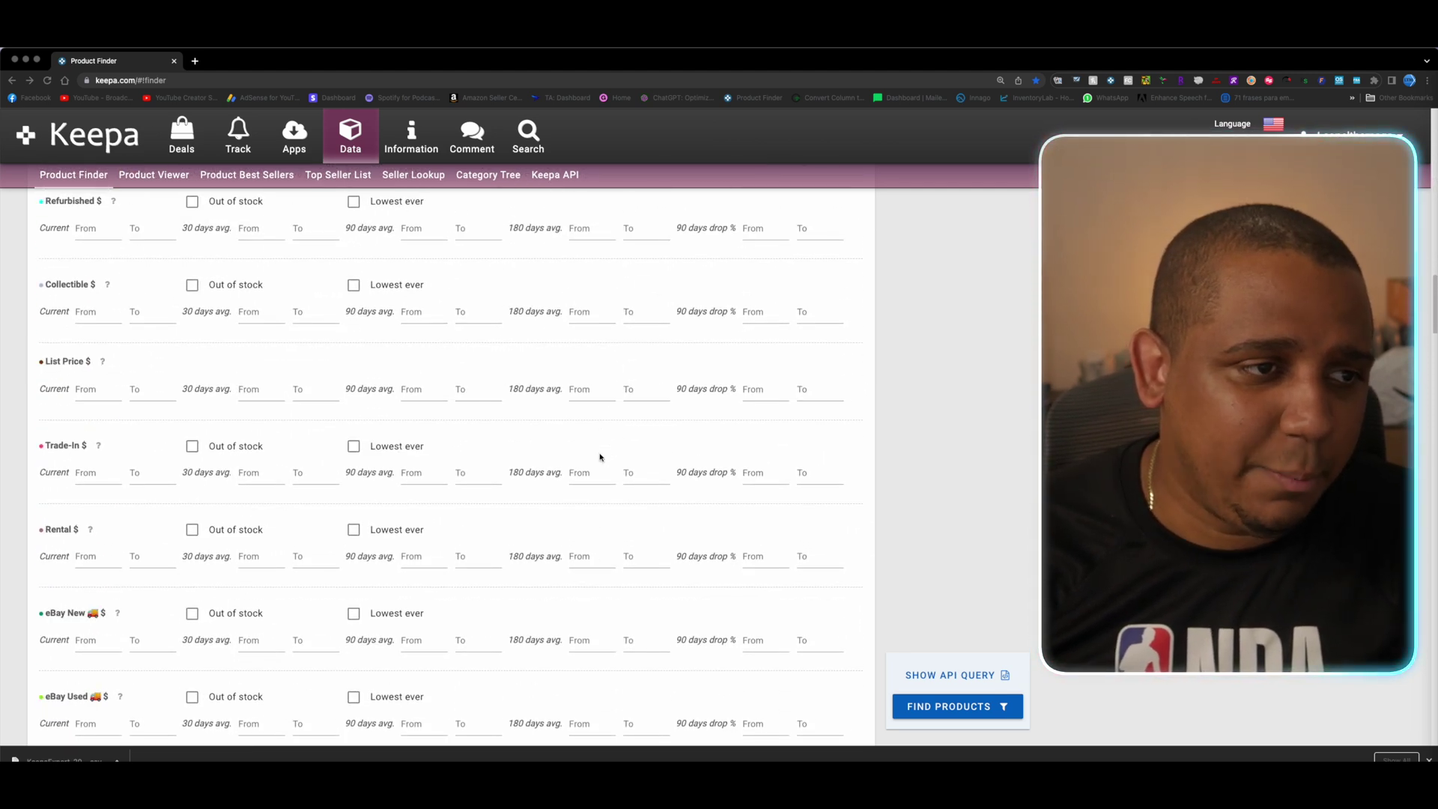
scroll(597, 457, "down", 8)
scroll(597, 457, "down", 1)
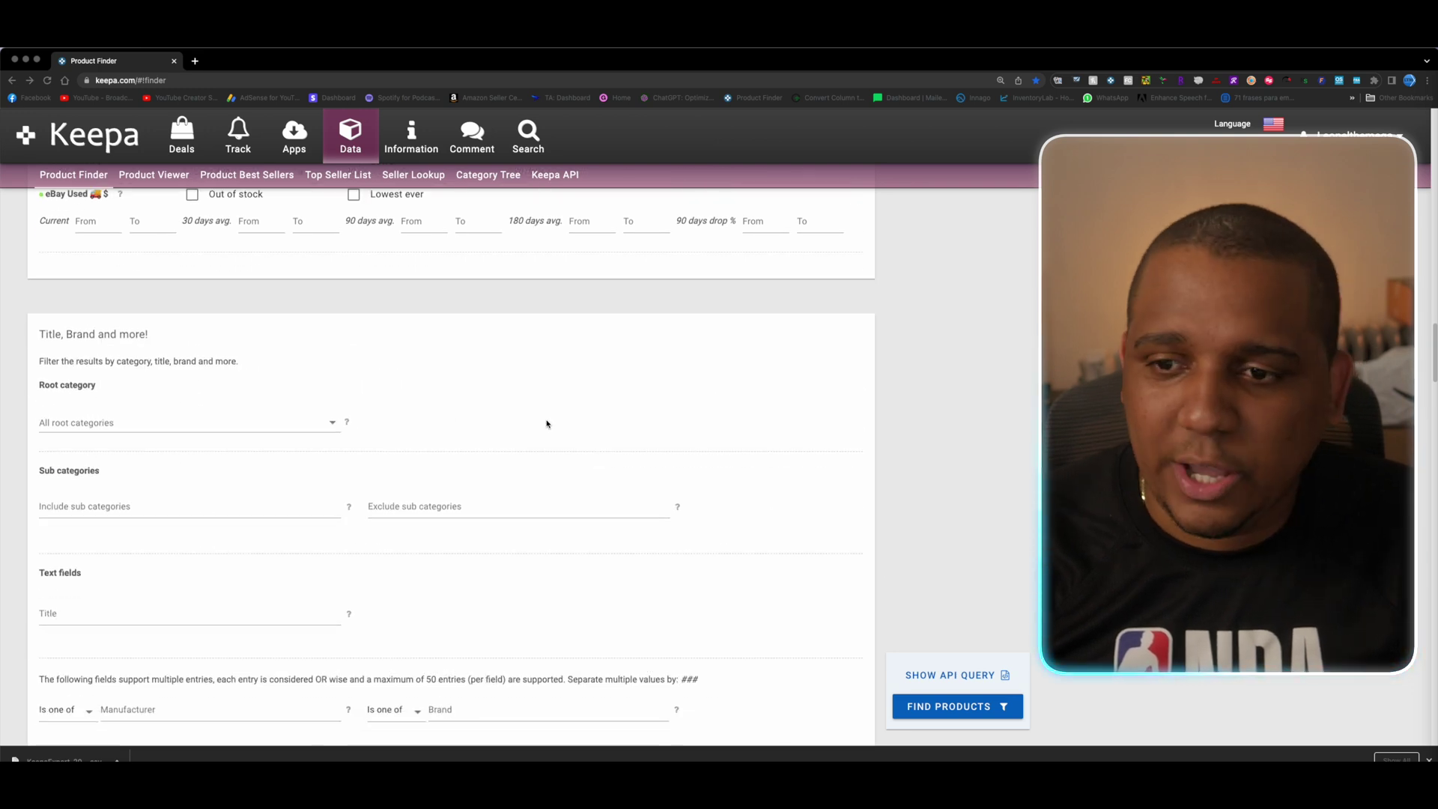
scroll(228, 380, "down", 1)
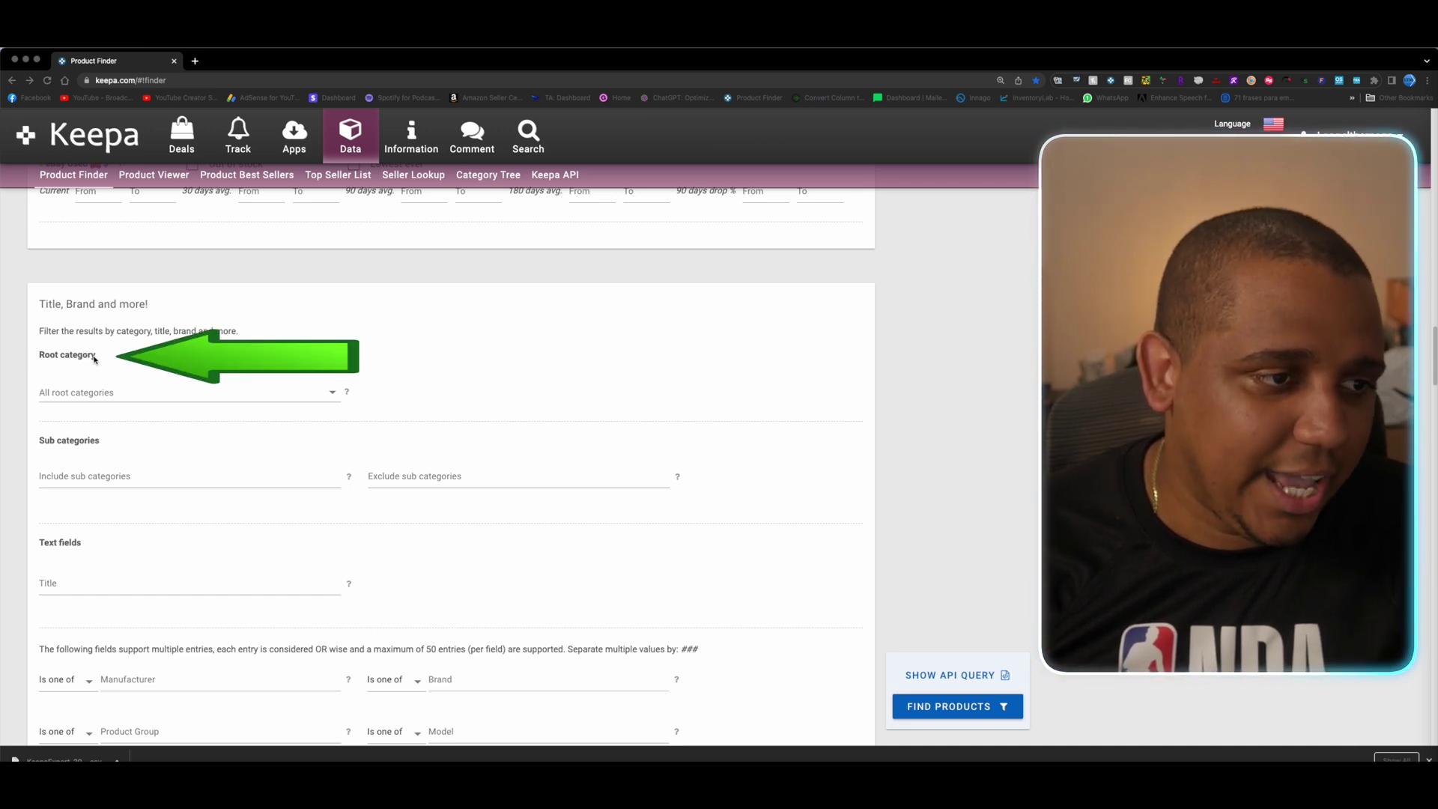
left_click(104, 397)
key("Escape")
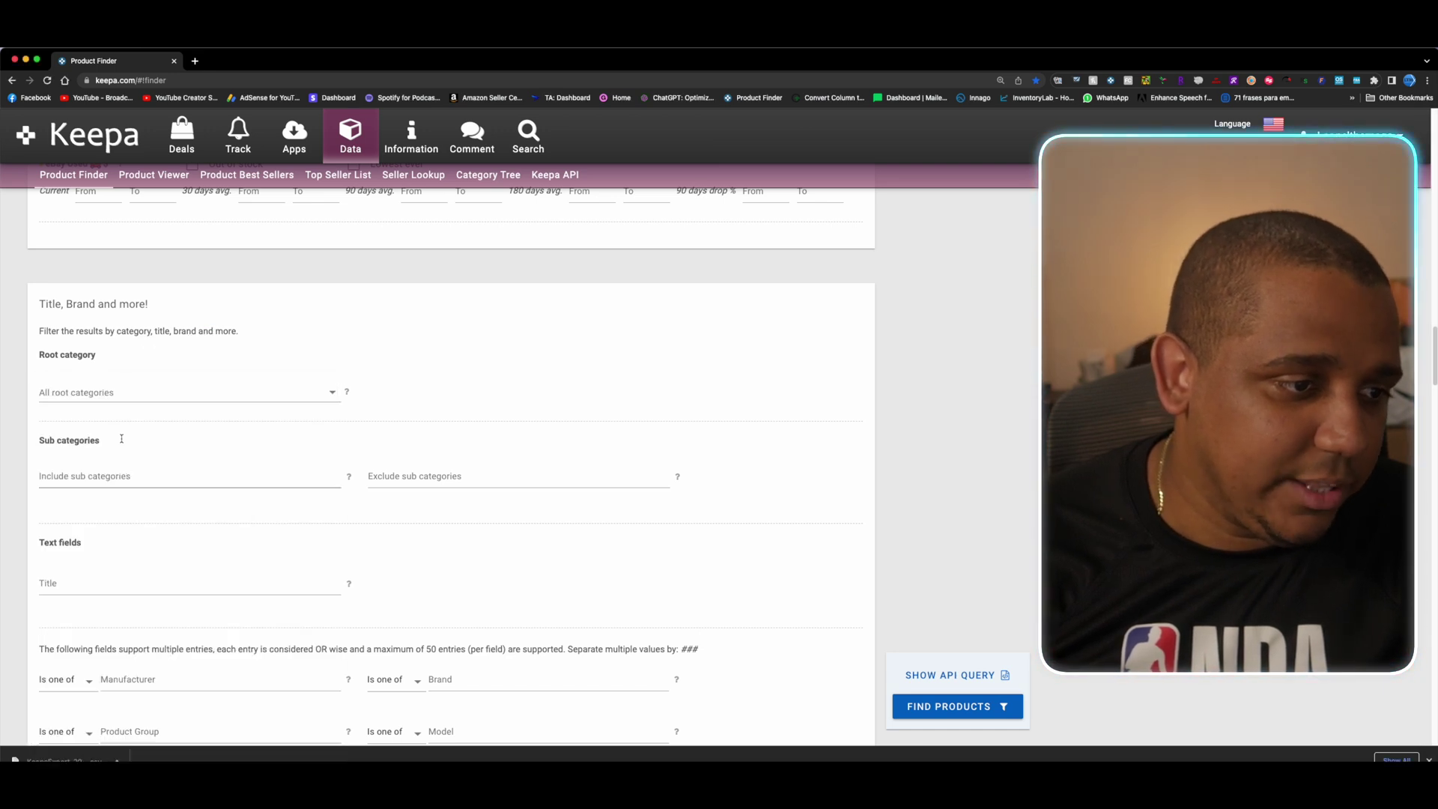
left_click(112, 394)
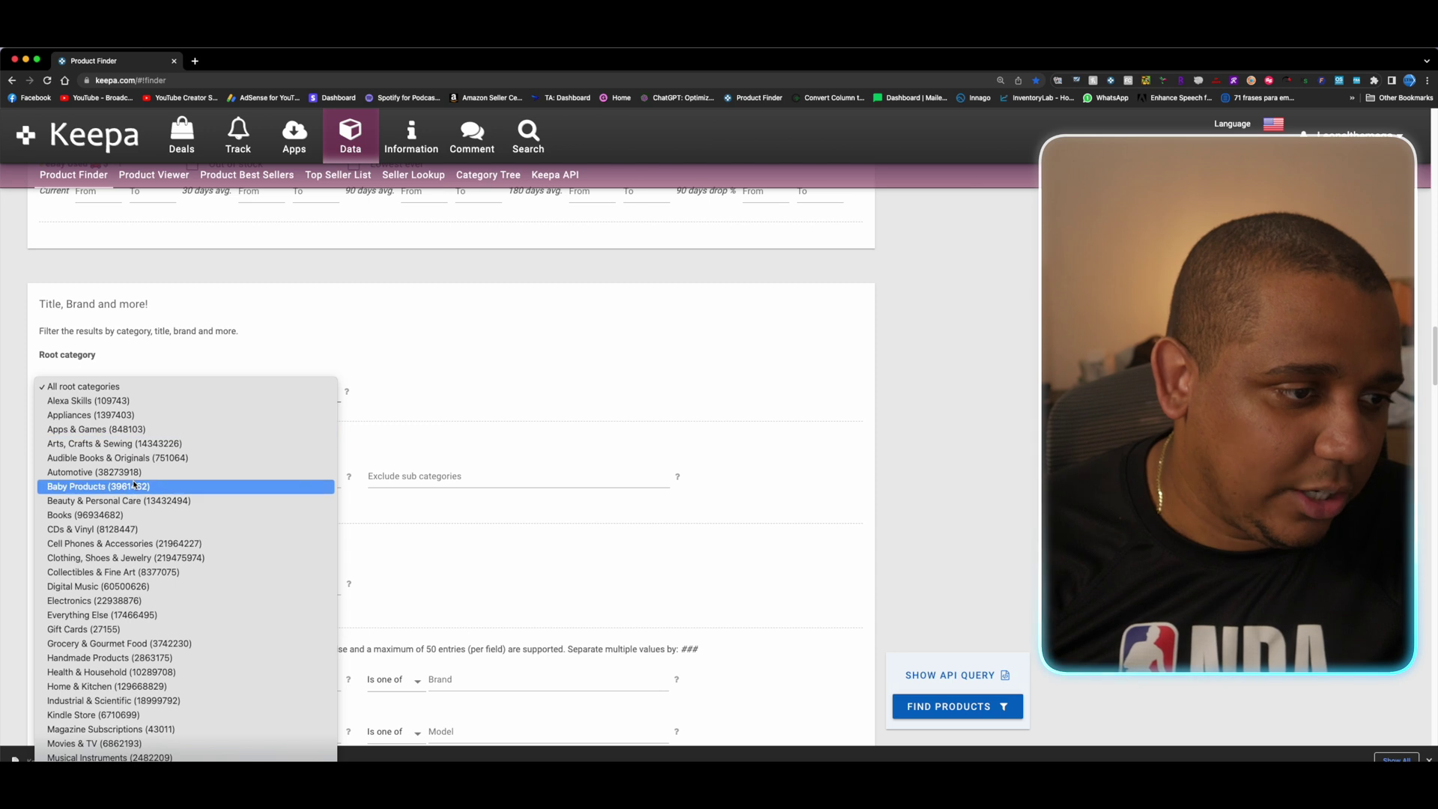
scroll(134, 485, "down", 3)
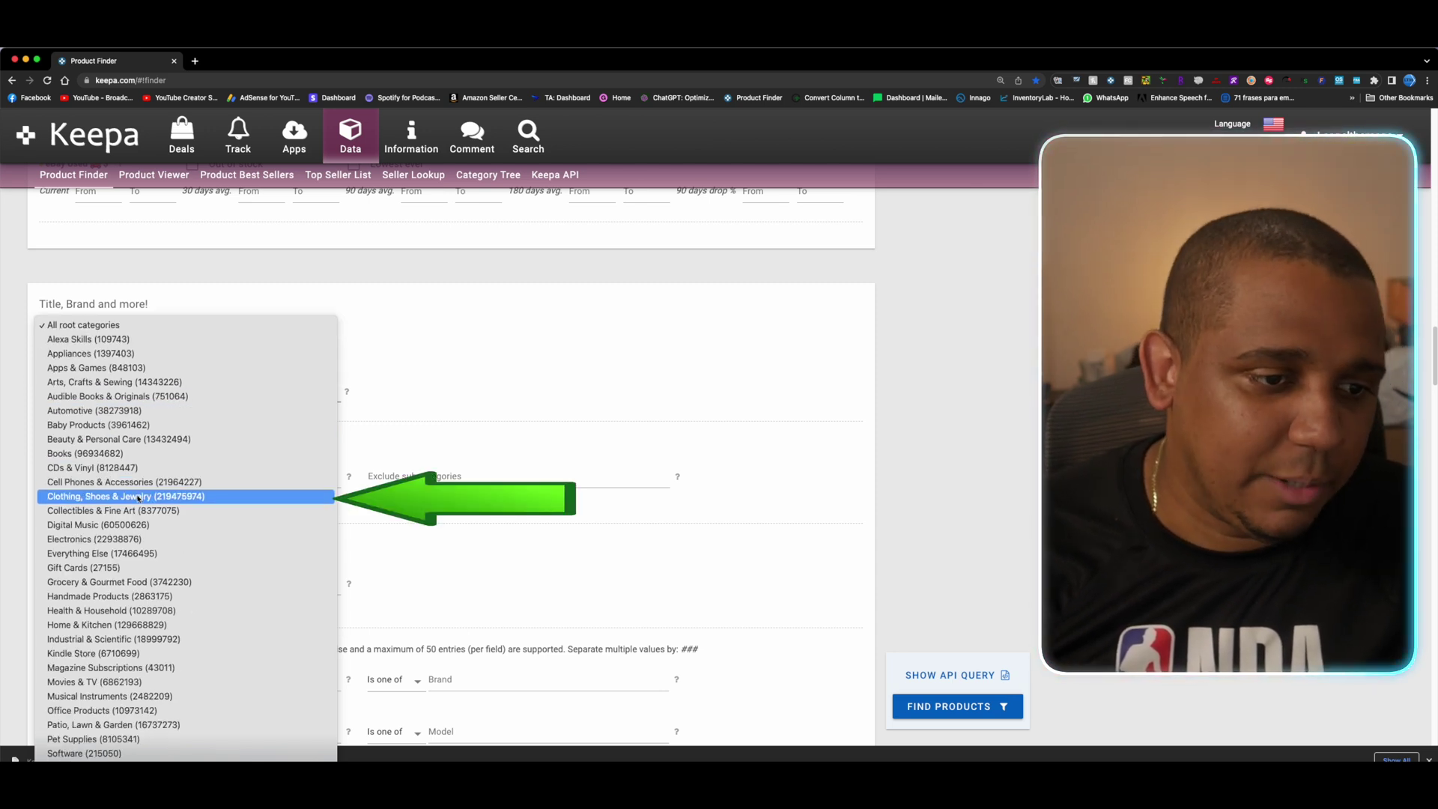
left_click(138, 497)
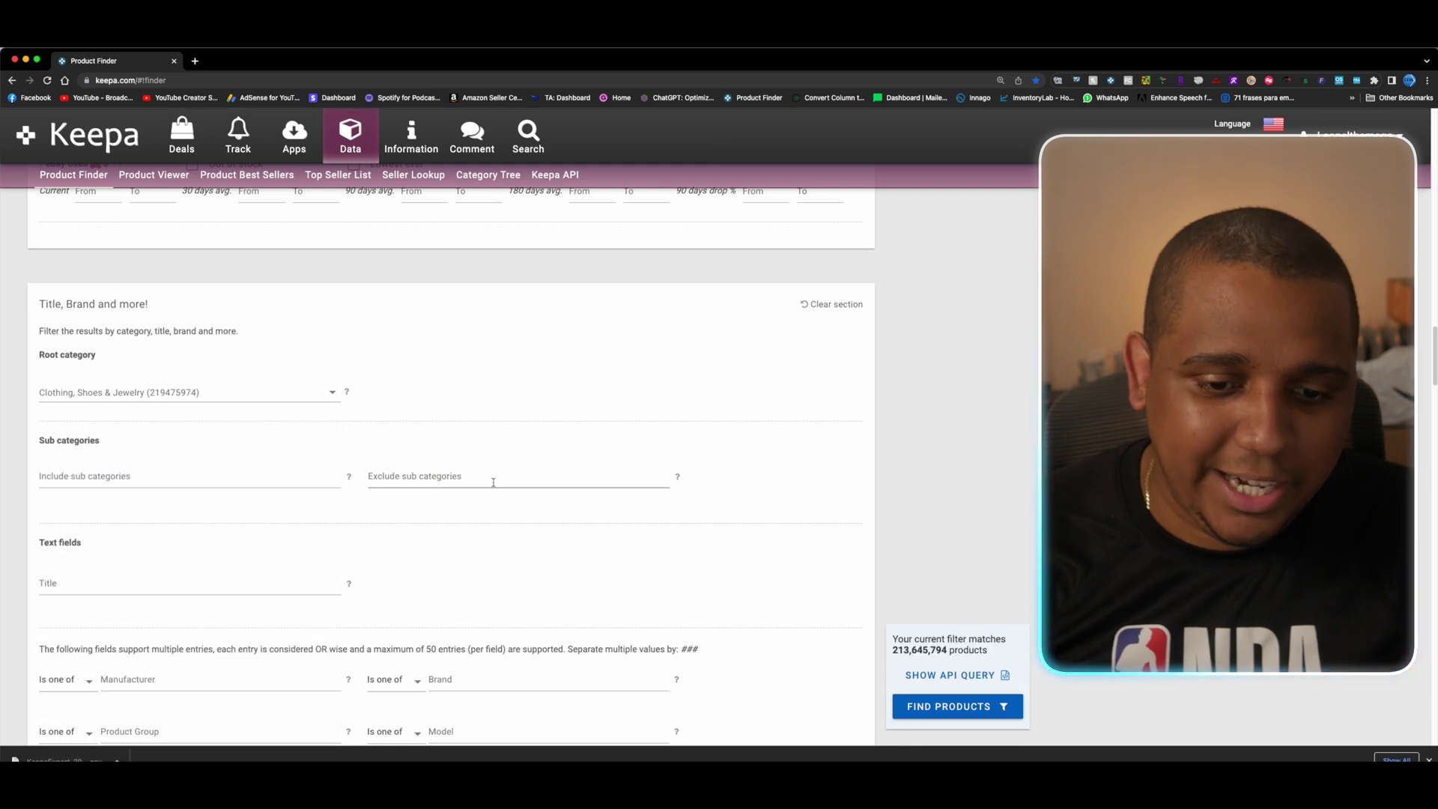
Step: Add nike as an "Is one of" value in the Brand filter
scroll(775, 522, "down", 1)
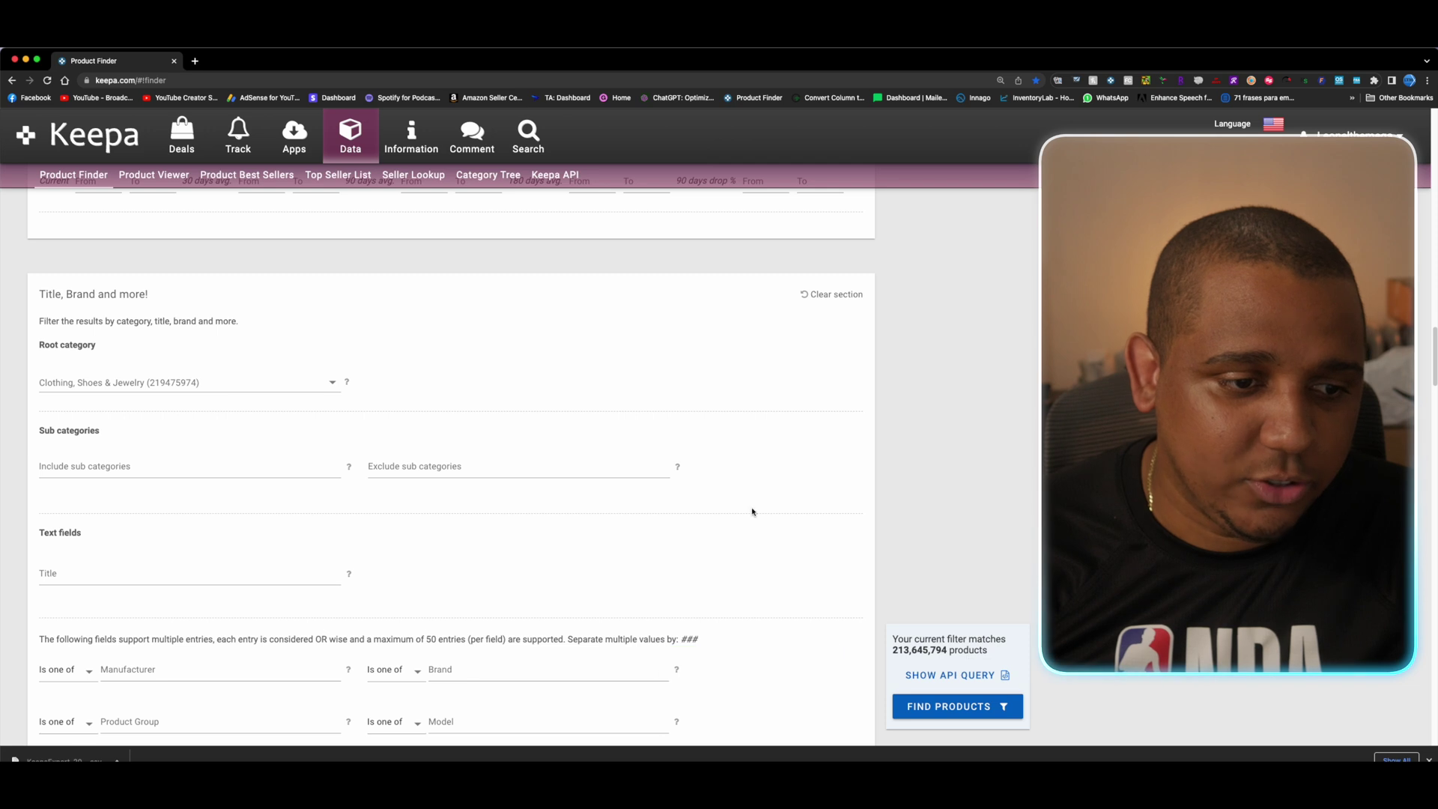
scroll(538, 465, "down", 4)
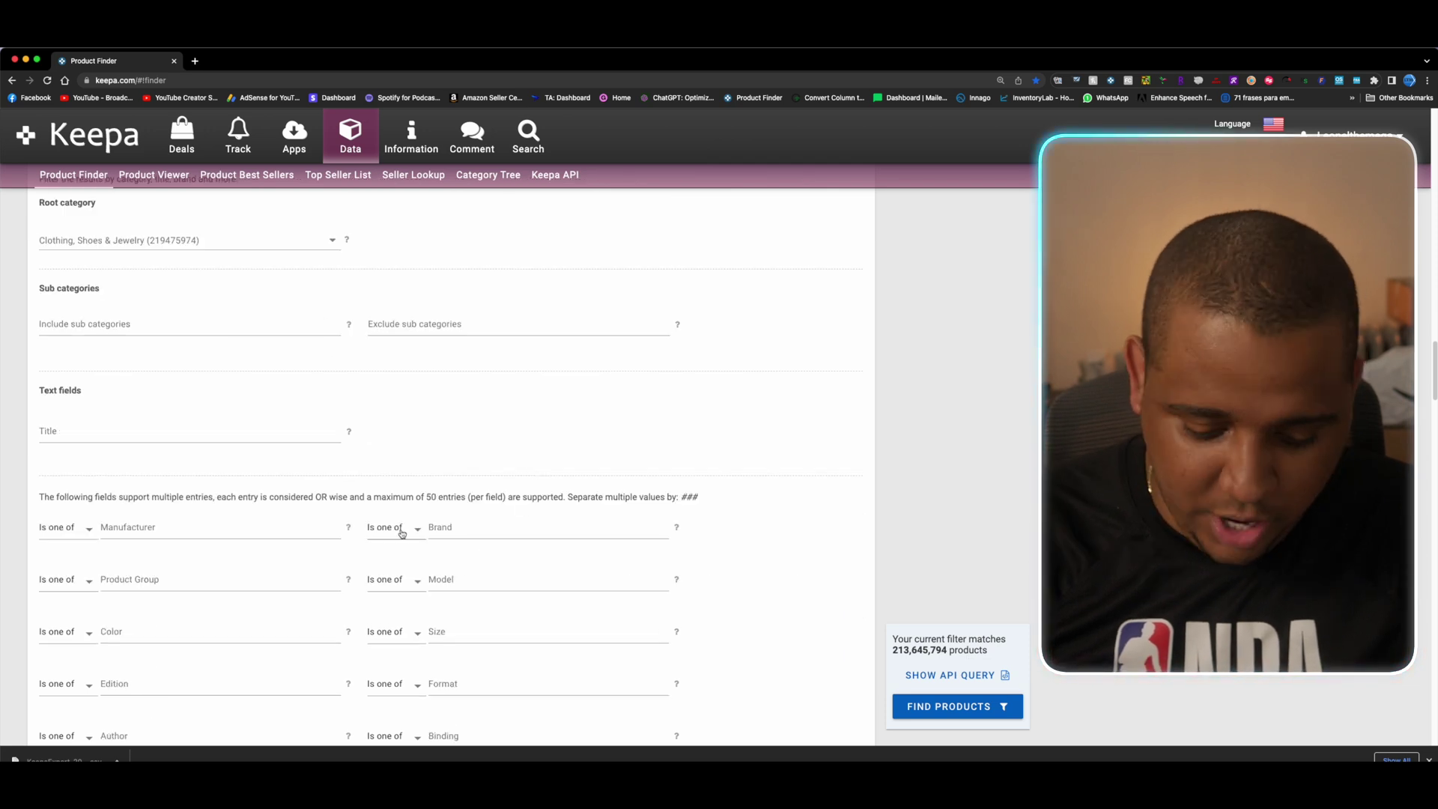
left_click(435, 529)
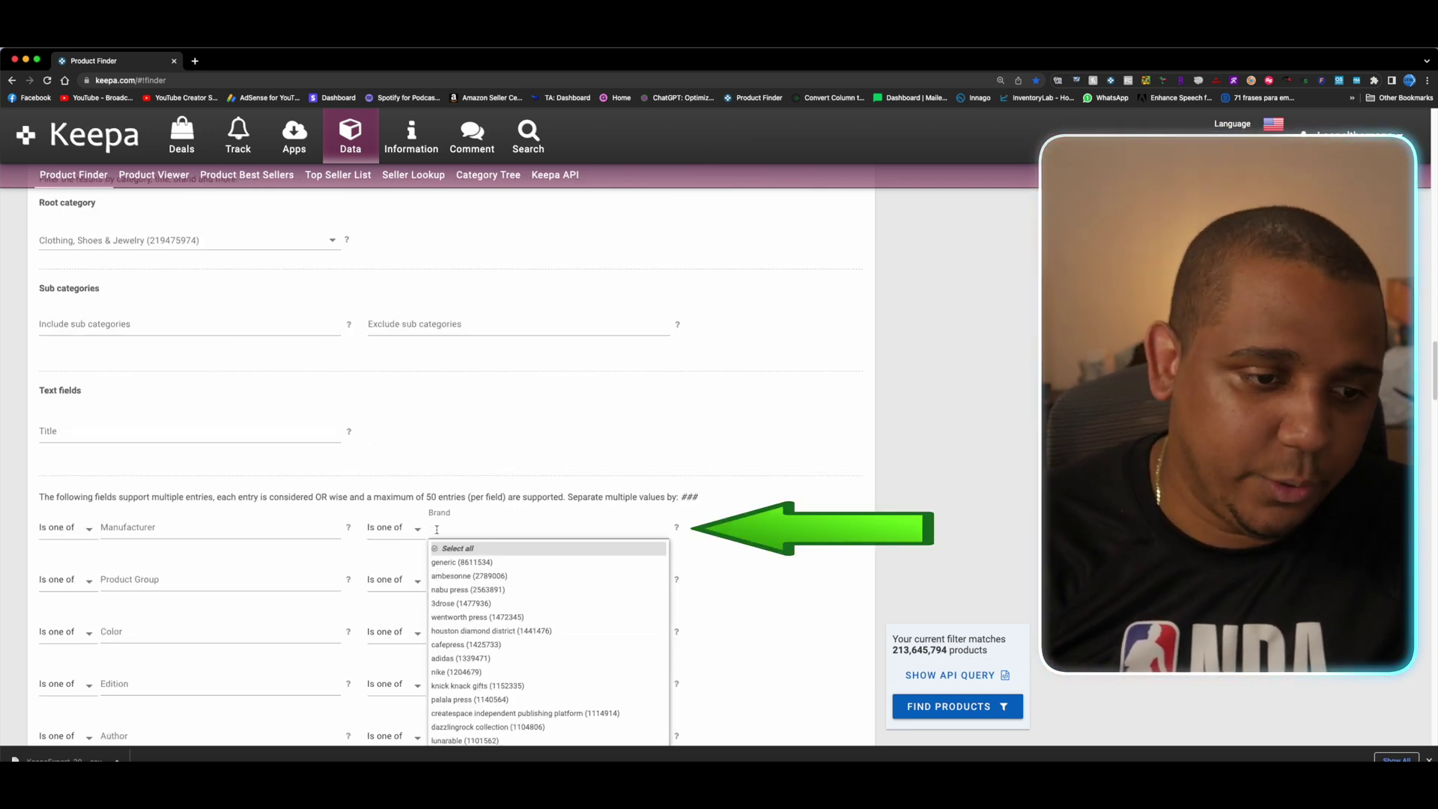
type("nike")
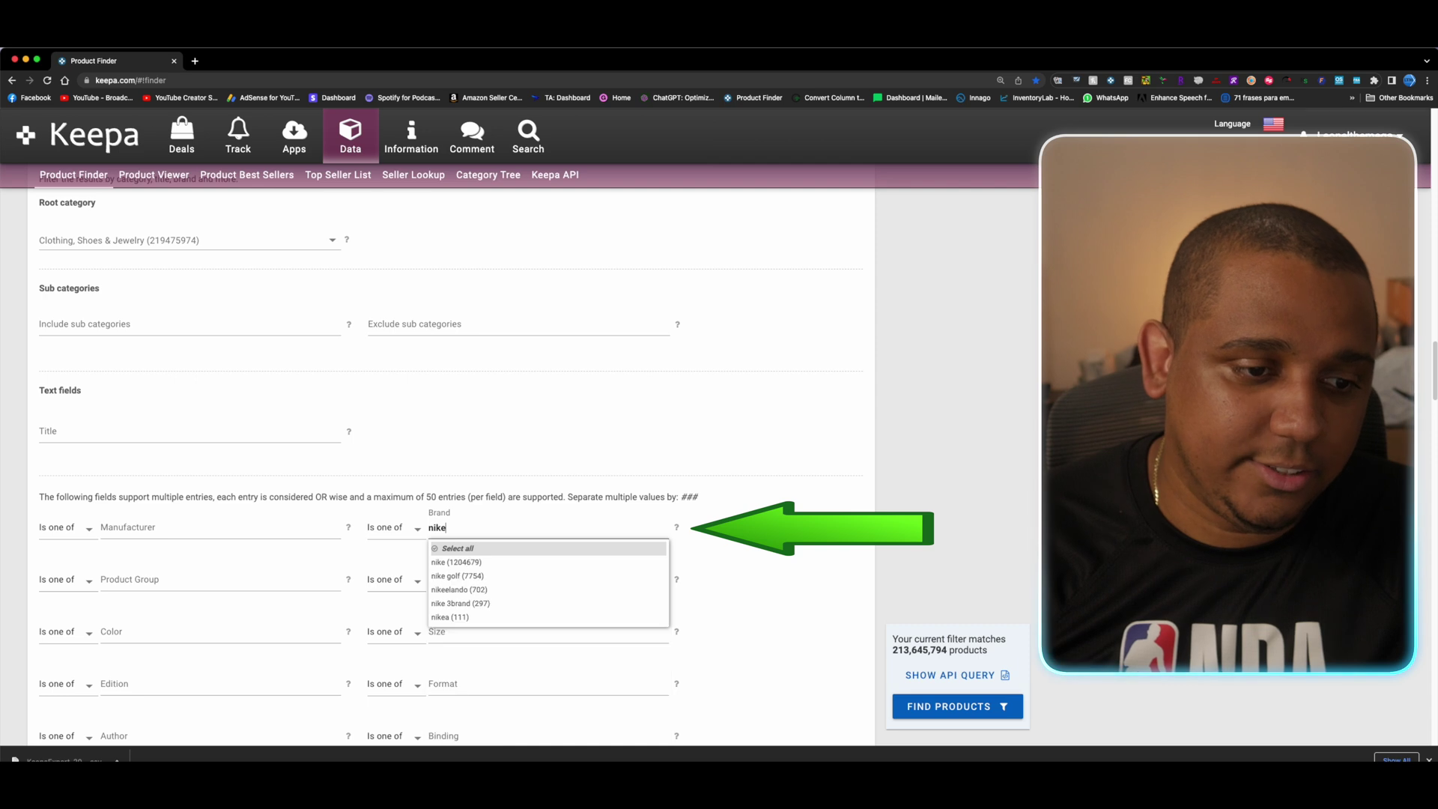
left_click(467, 563)
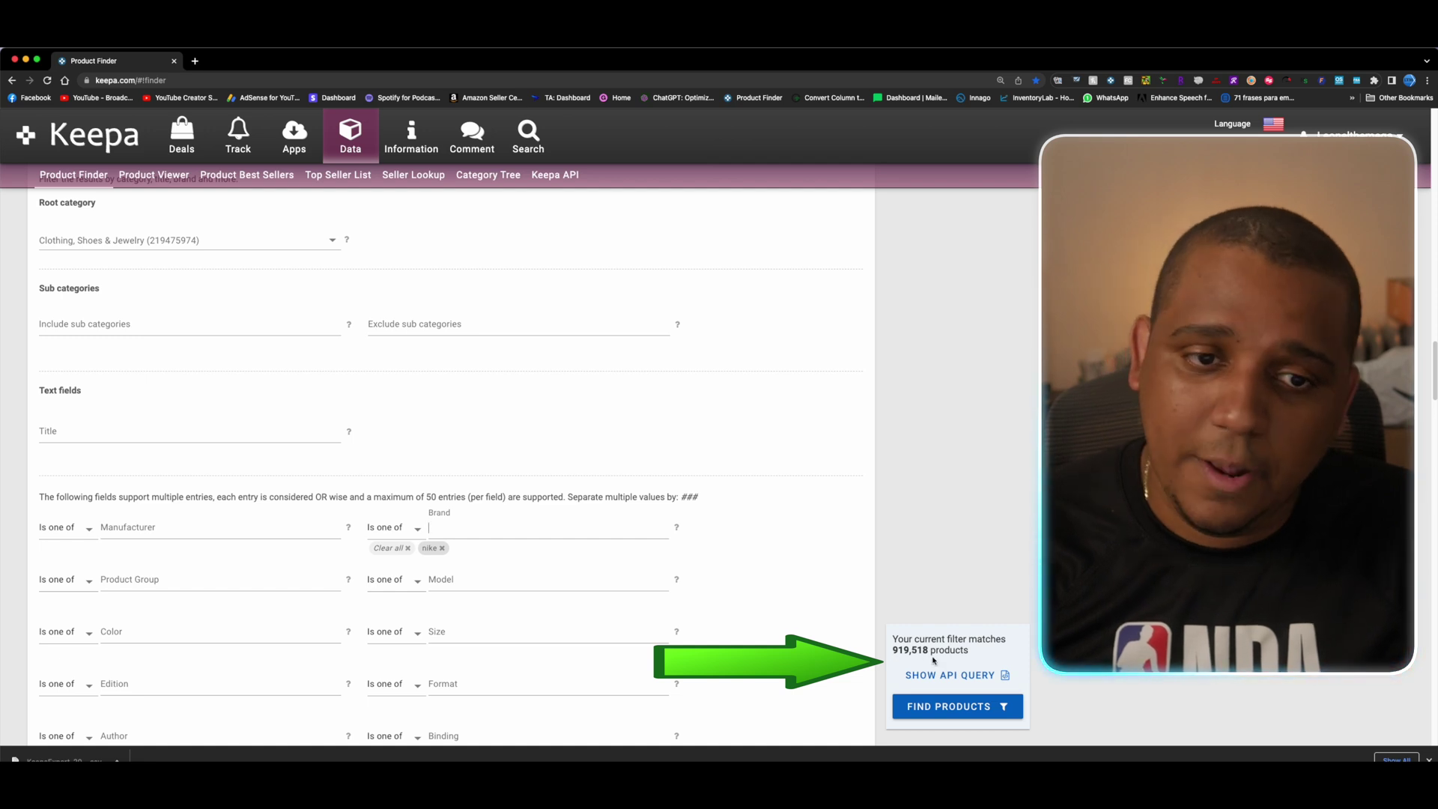
Step: Limit the 90-day average Sales Rank to the range from 50000 to 150000
scroll(712, 619, "up", 10)
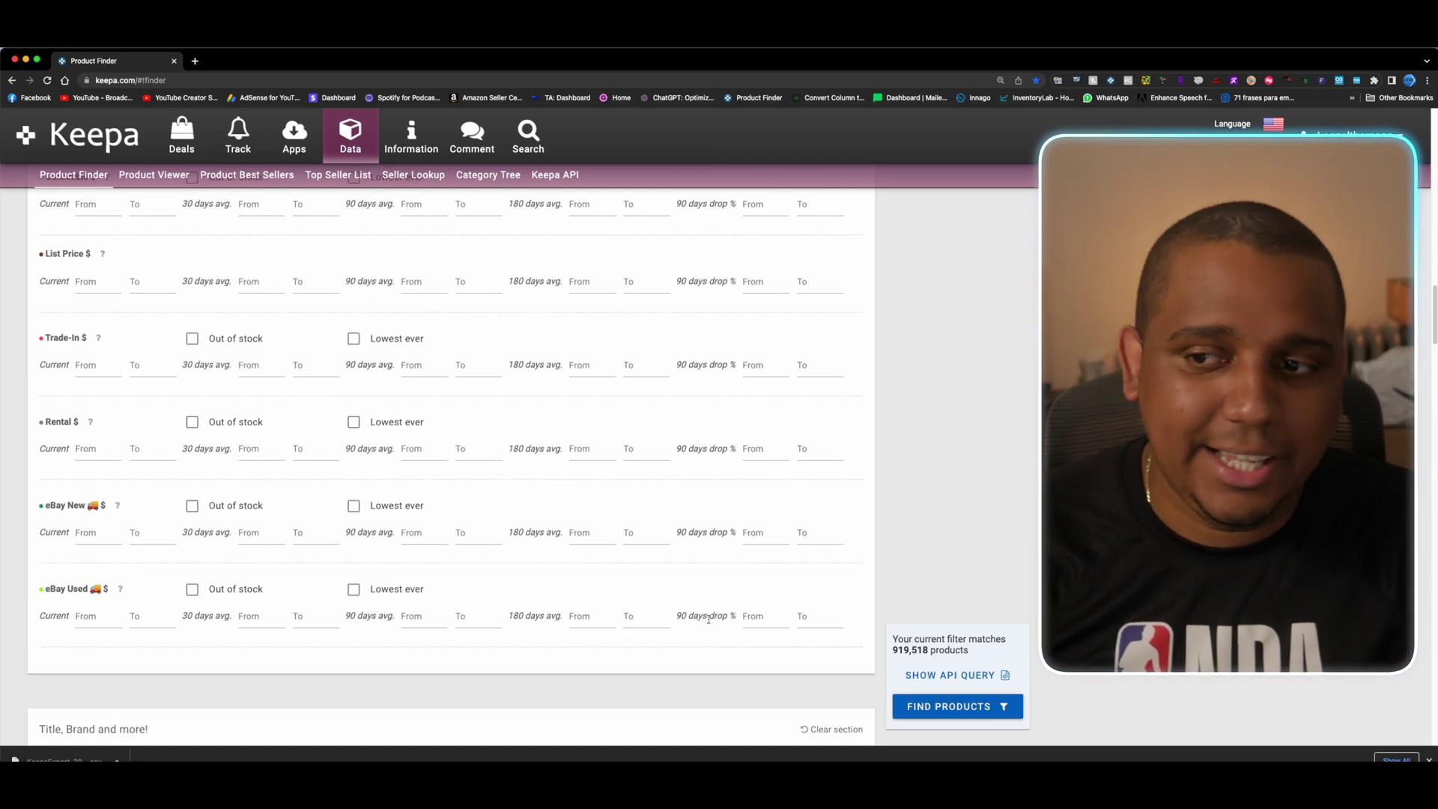
scroll(709, 619, "up", 15)
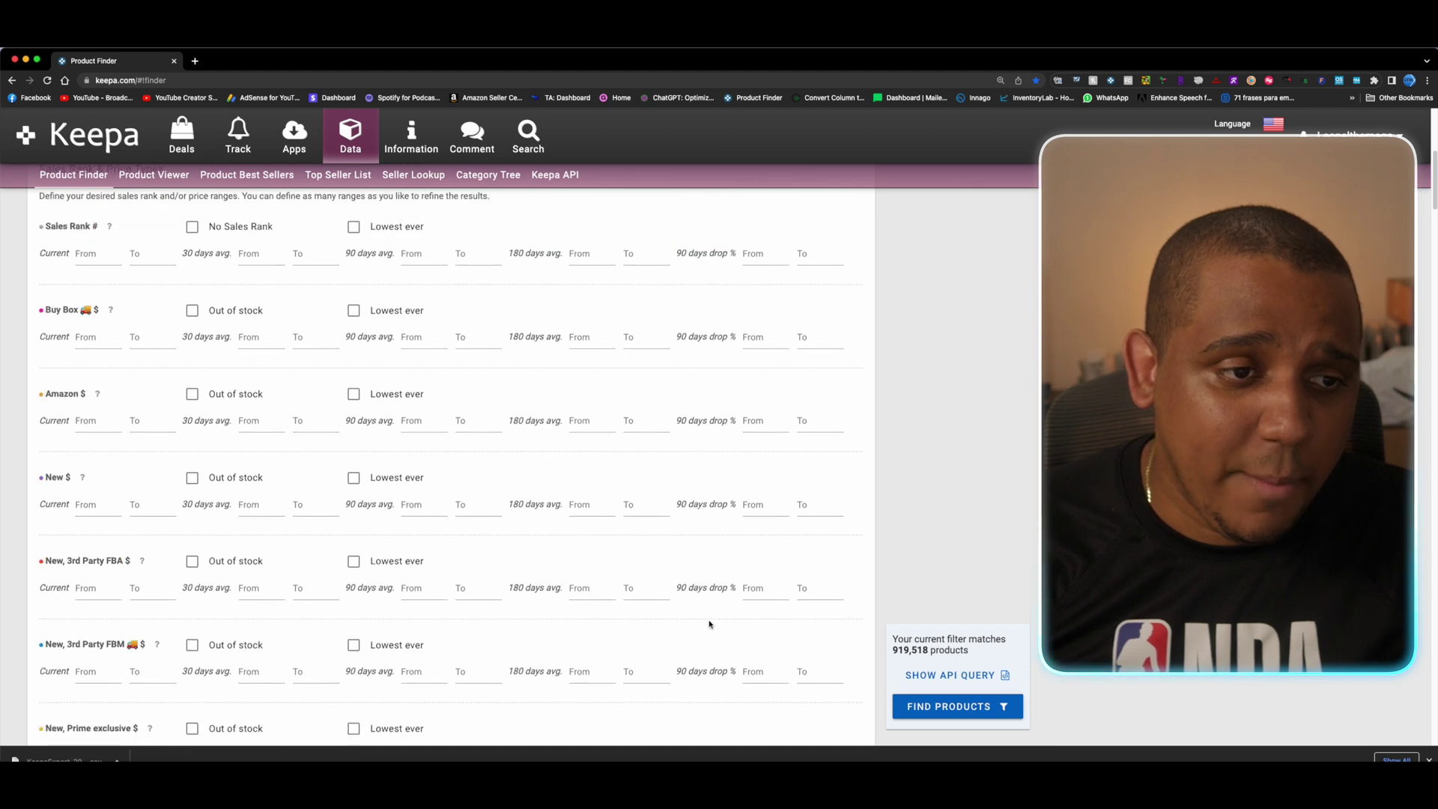
scroll(711, 624, "up", 5)
scroll(552, 494, "down", 4)
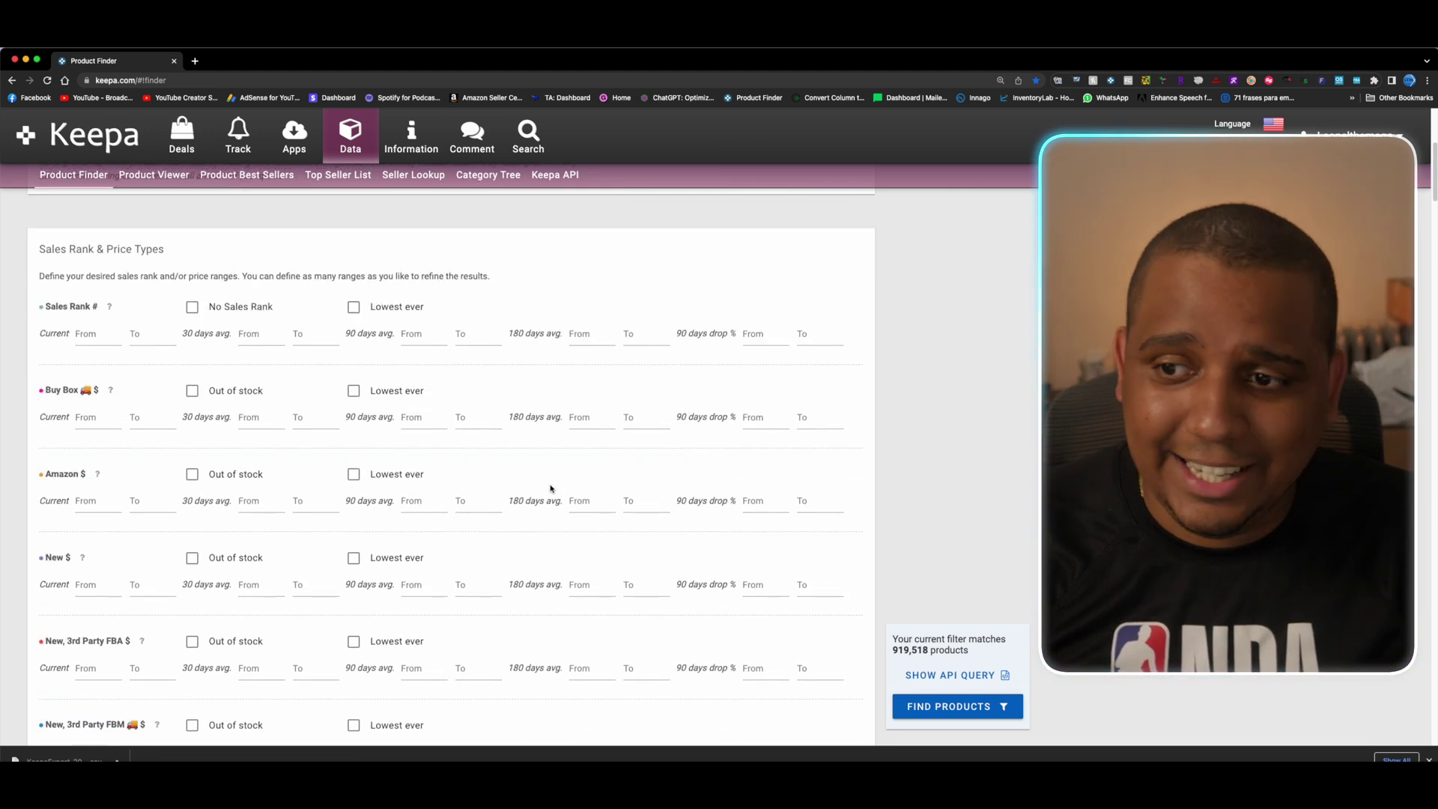
mouse_move(422, 337)
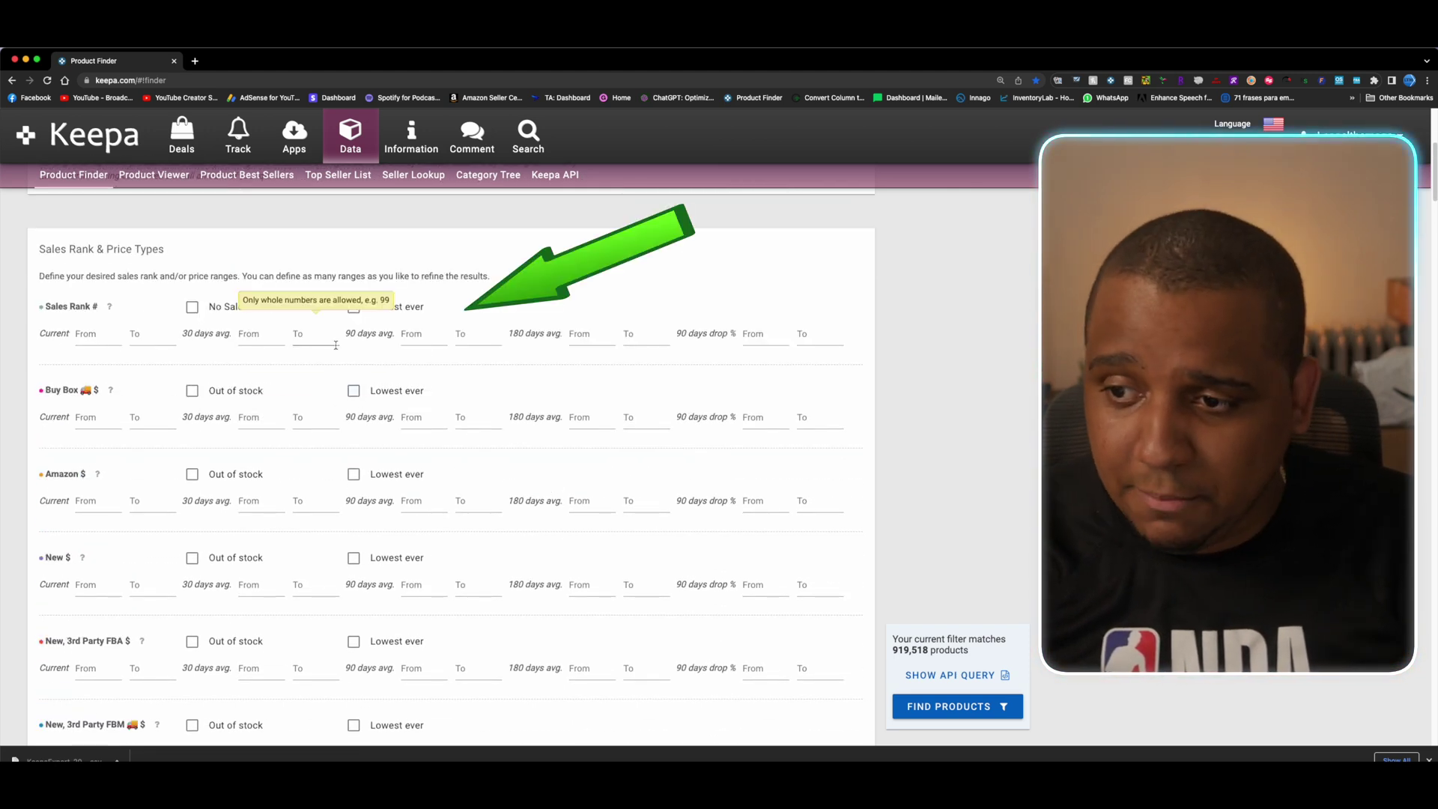
left_click(422, 339)
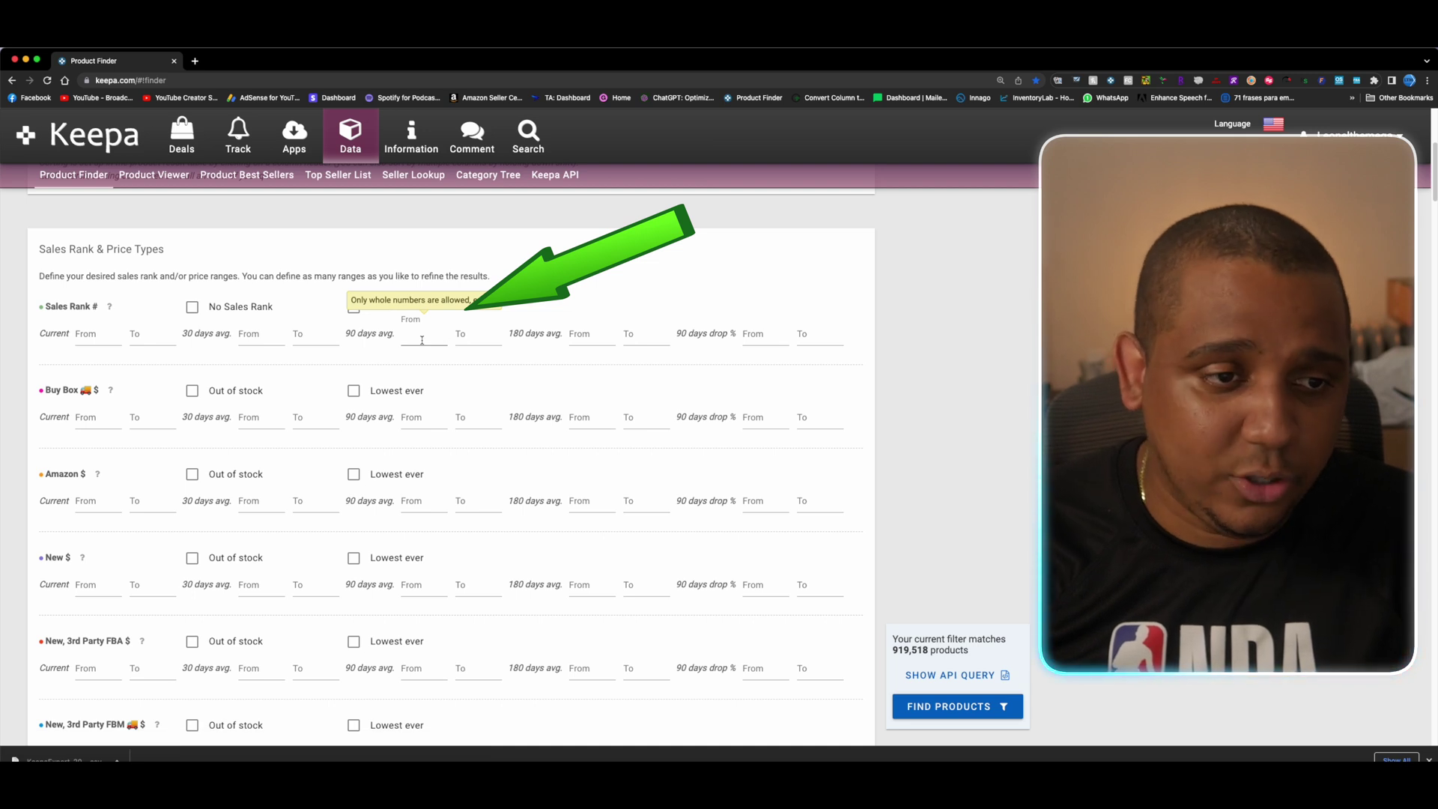
type("50000")
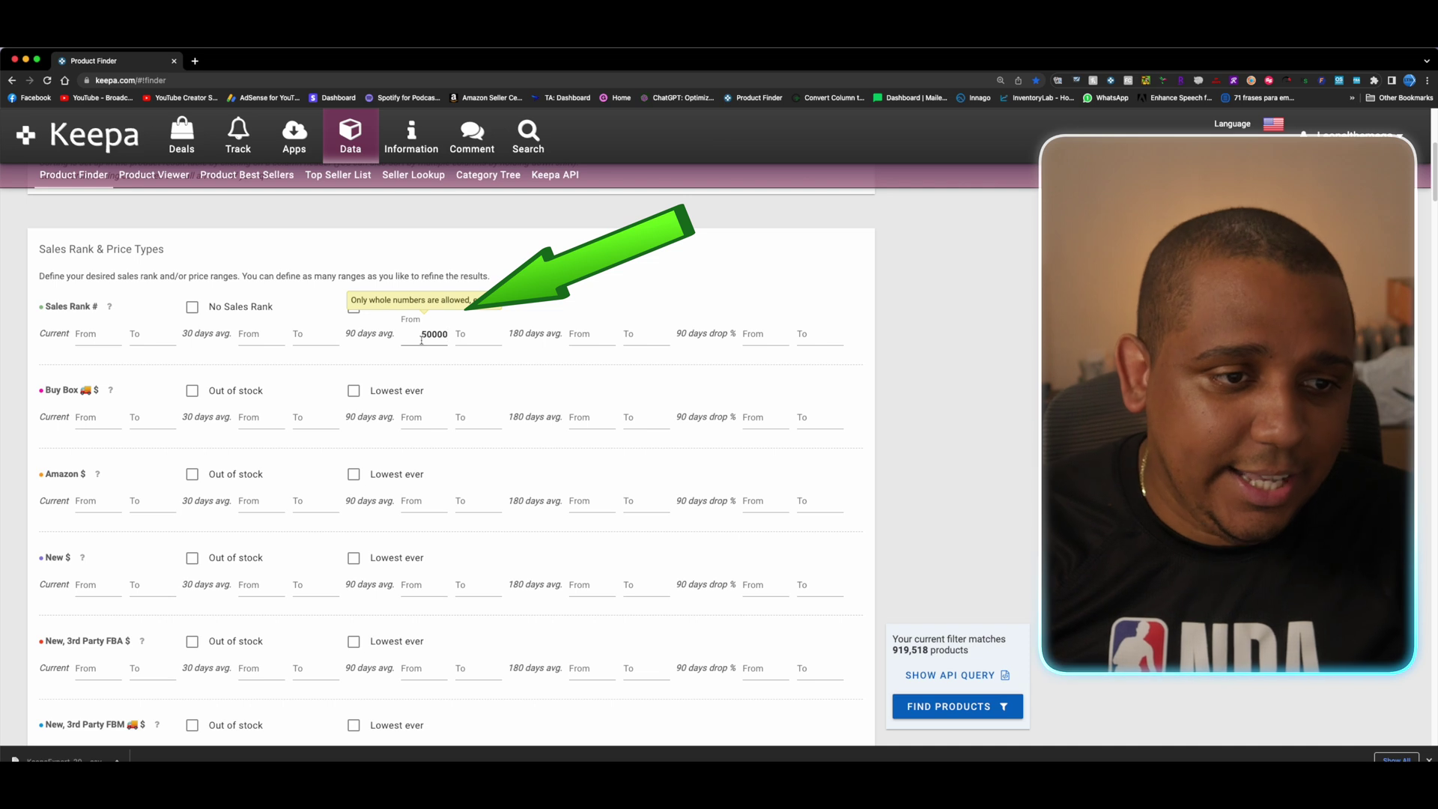
left_click(466, 339)
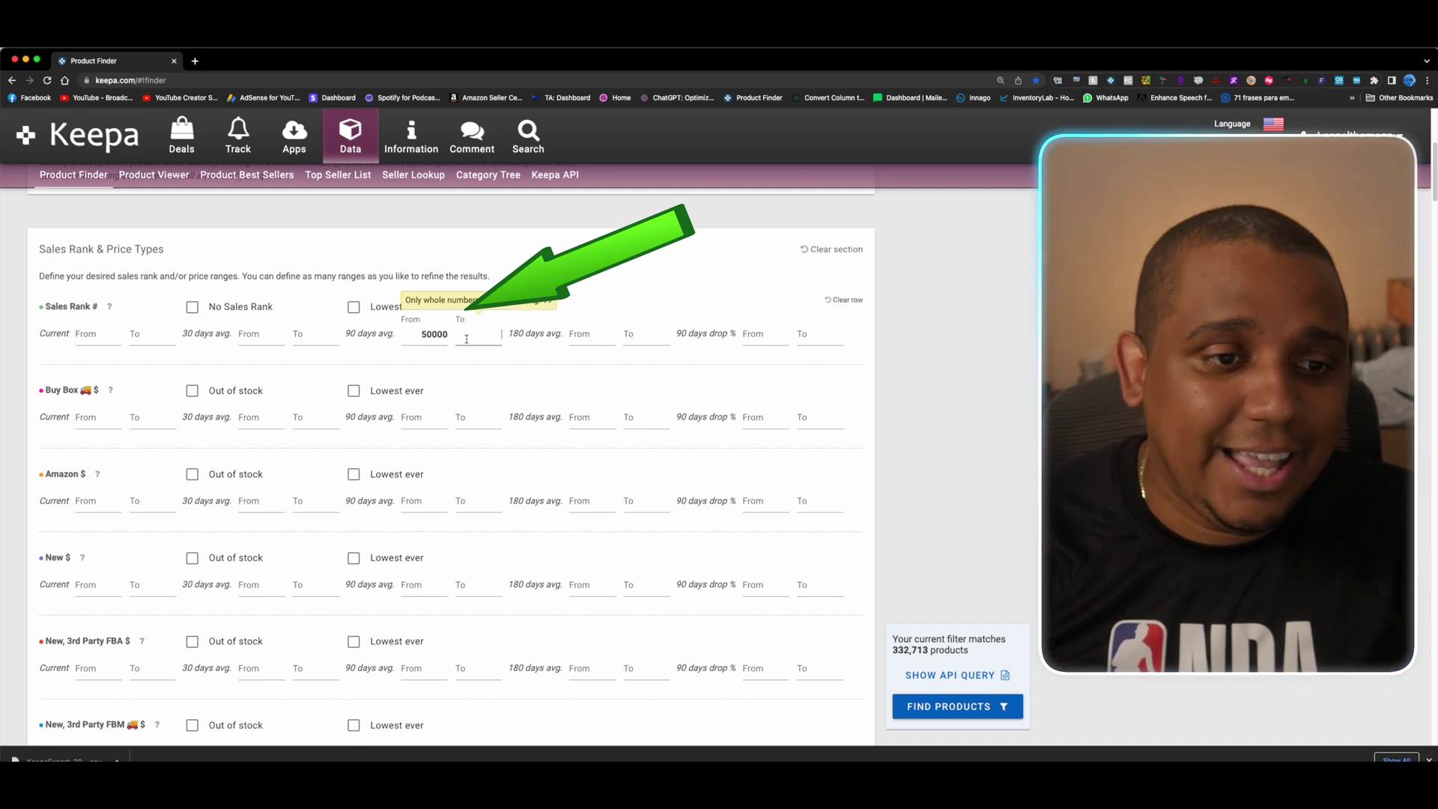
type("150000")
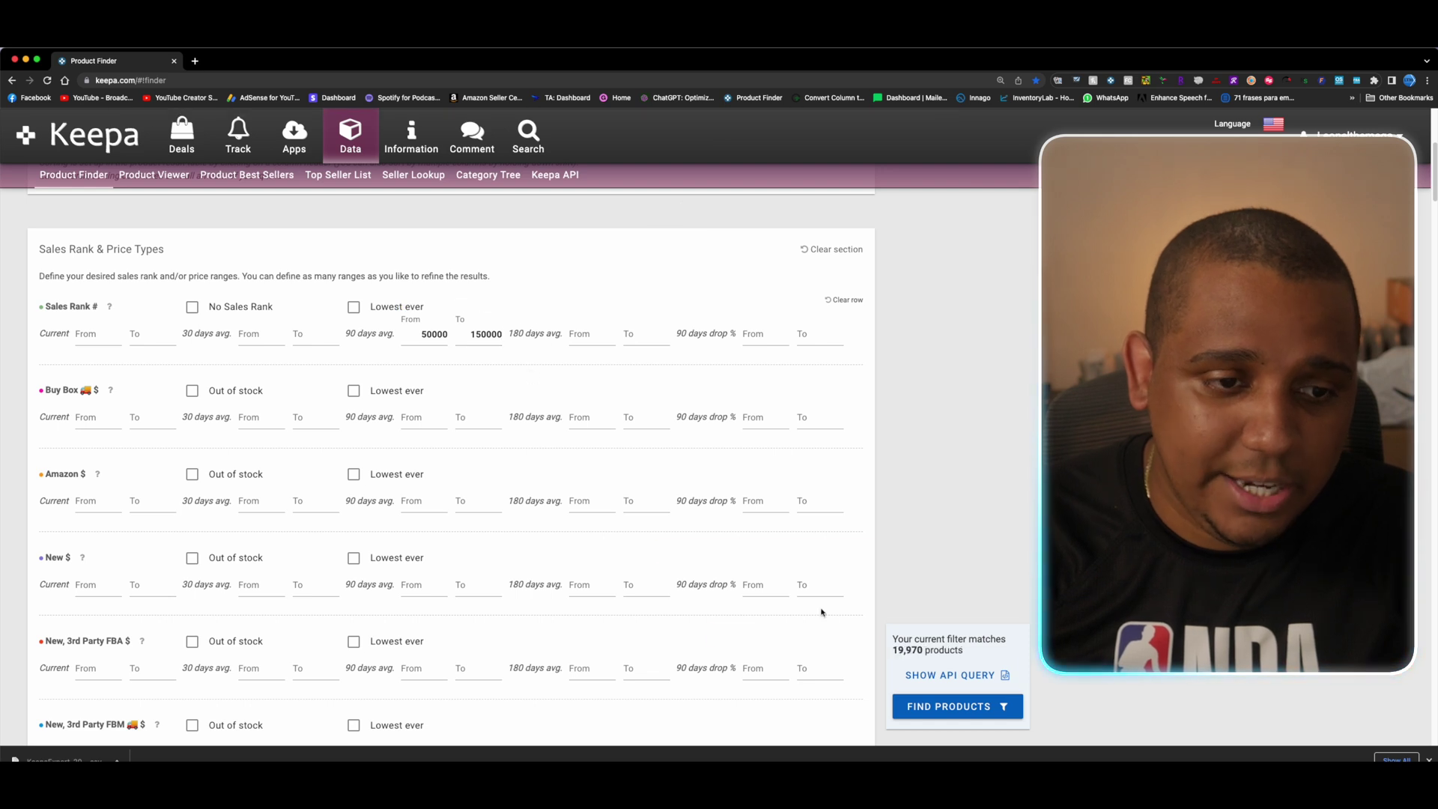
left_click_drag(894, 652, 955, 656)
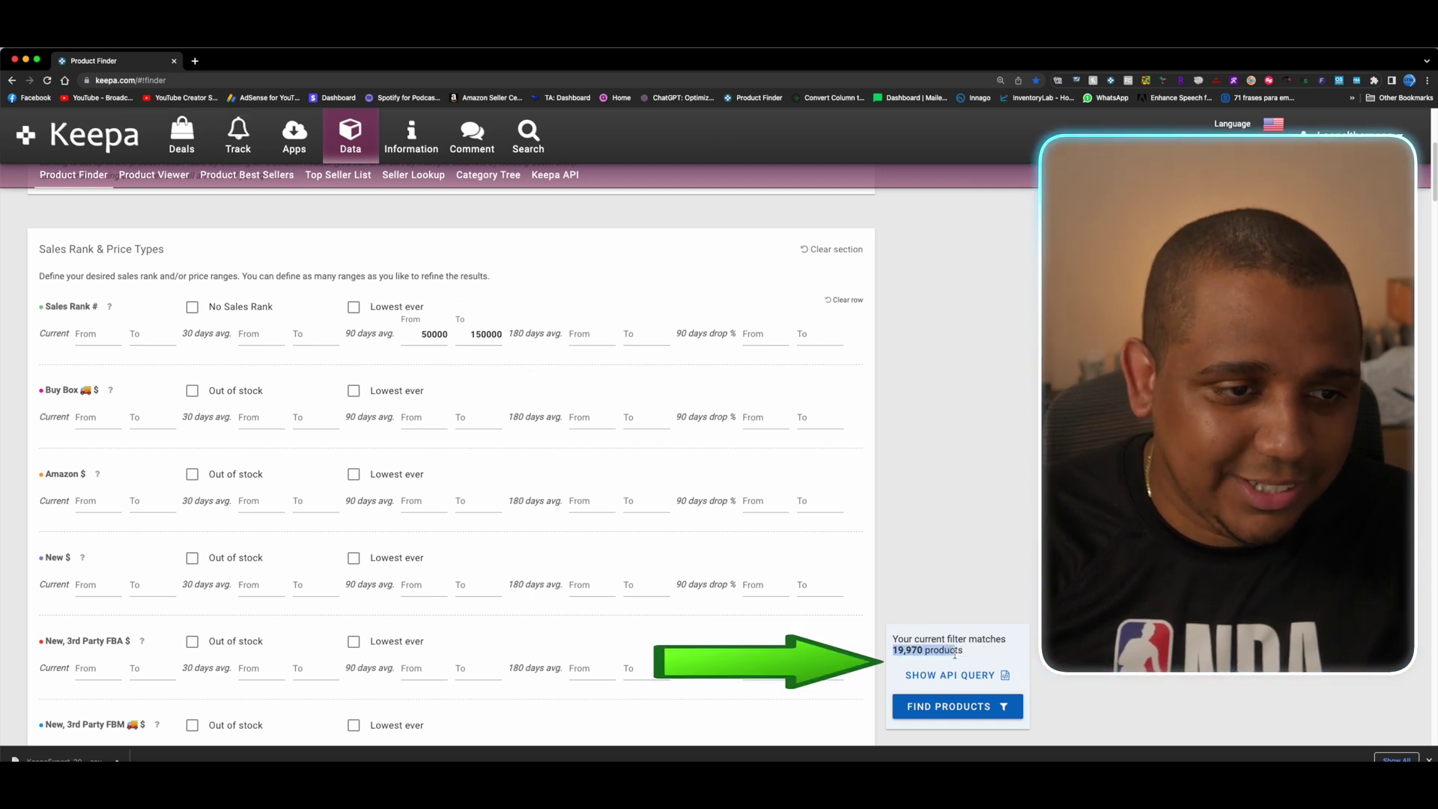
left_click(647, 543)
Step: Restrict the Amazon price filter to products that are out of stock at Amazon
scroll(523, 449, "down", 1)
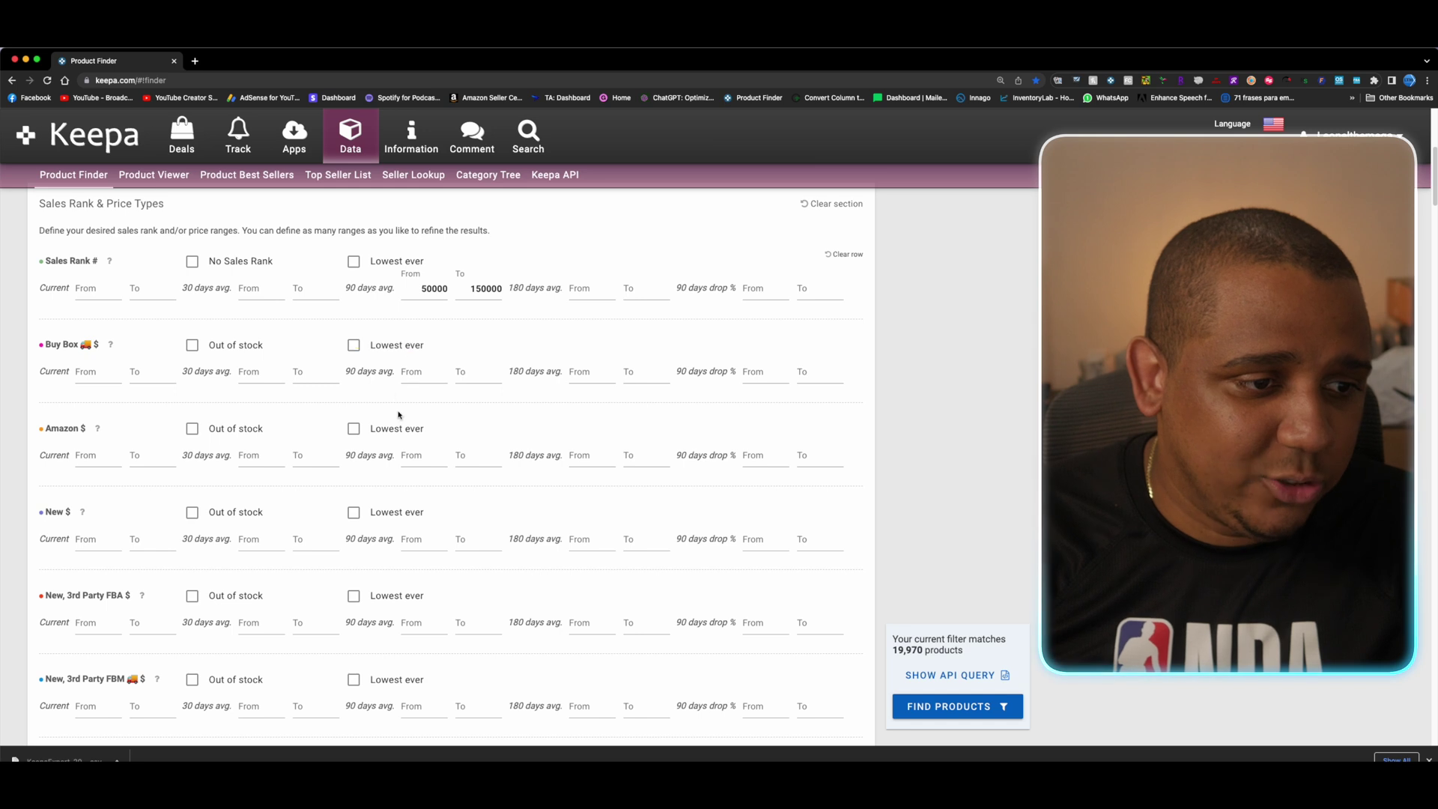
scroll(193, 449, "up", 1)
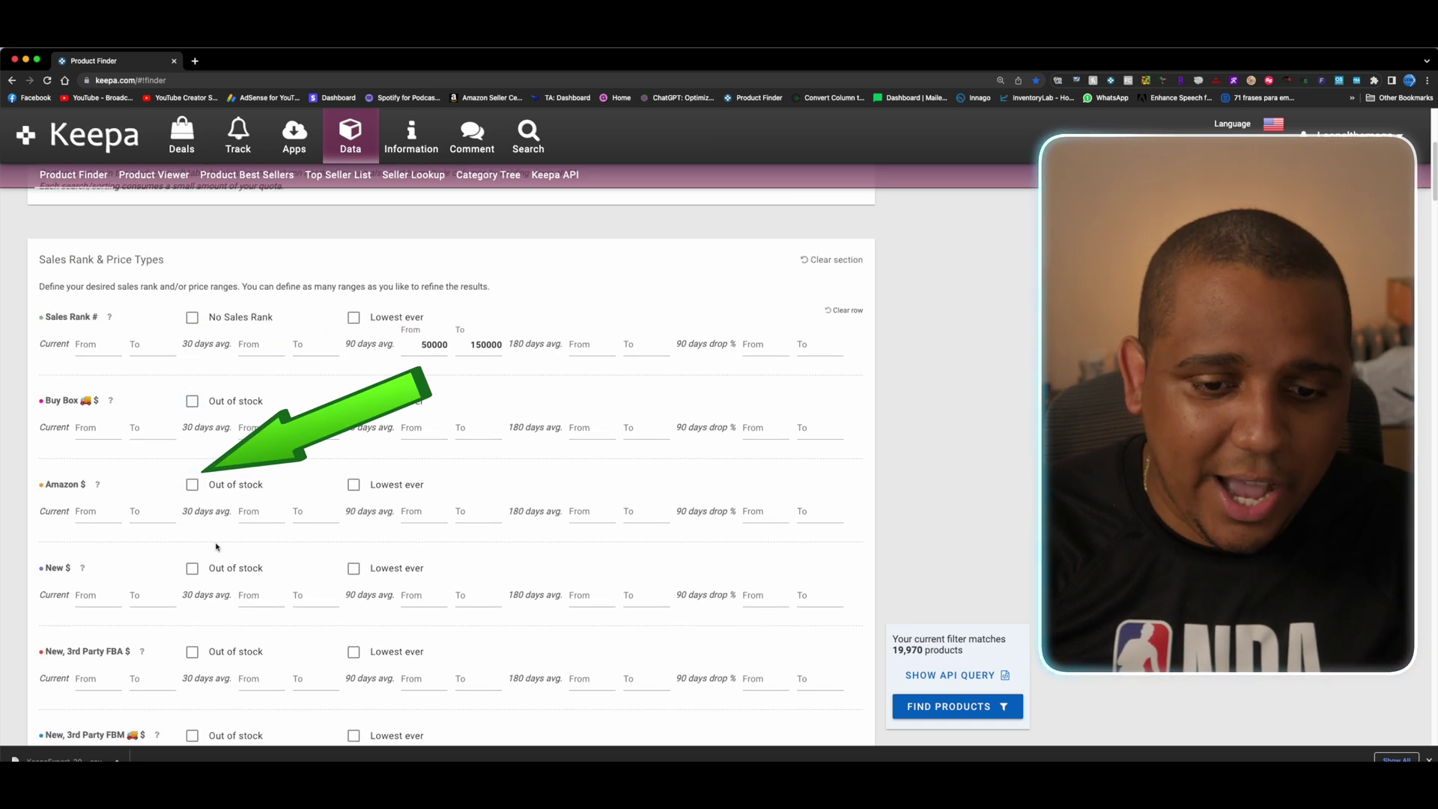
left_click(194, 487)
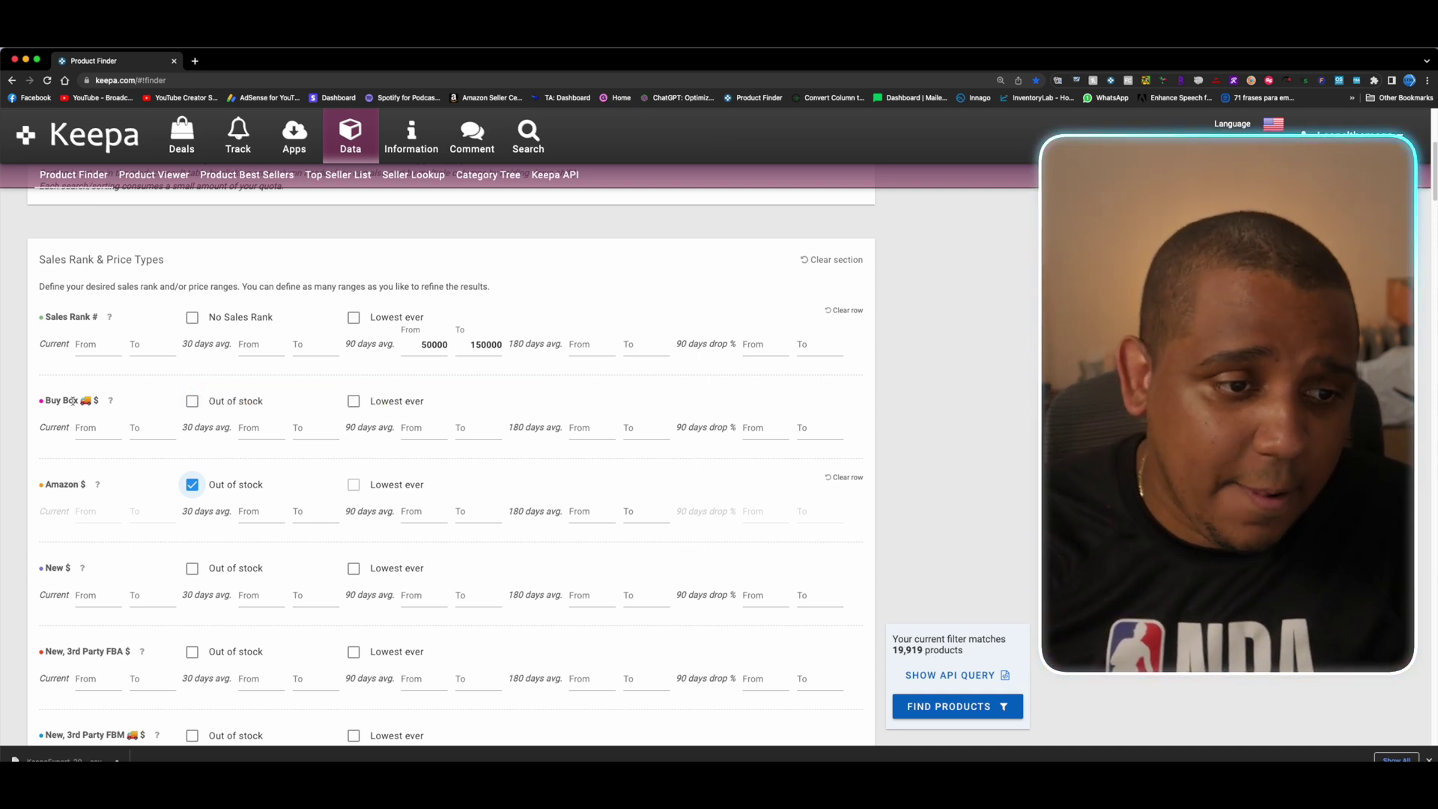
Step: Limit the 90-day average Buy Box price to the range from 30 to 100 dollars
left_click(422, 423)
type("30")
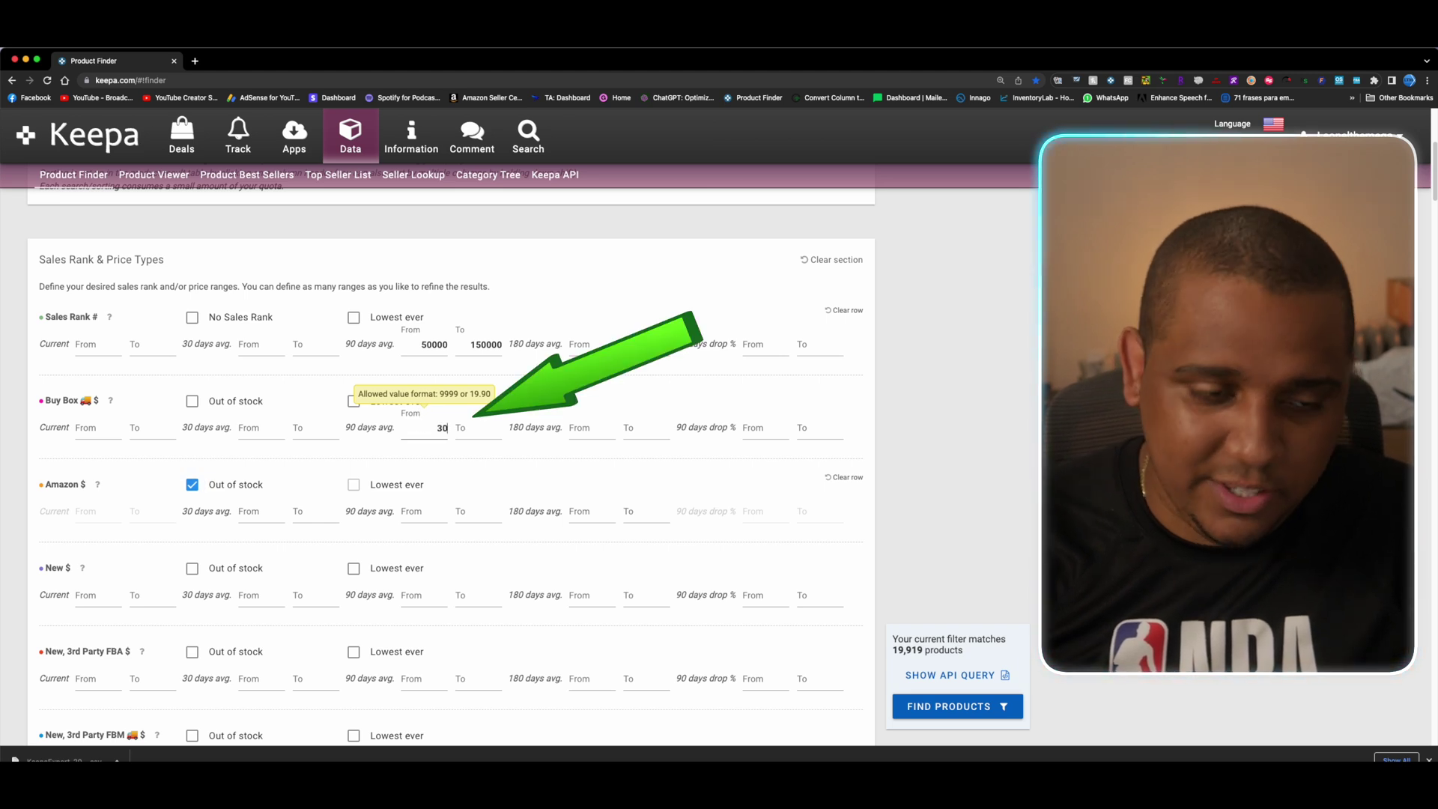
left_click(496, 428)
type("100")
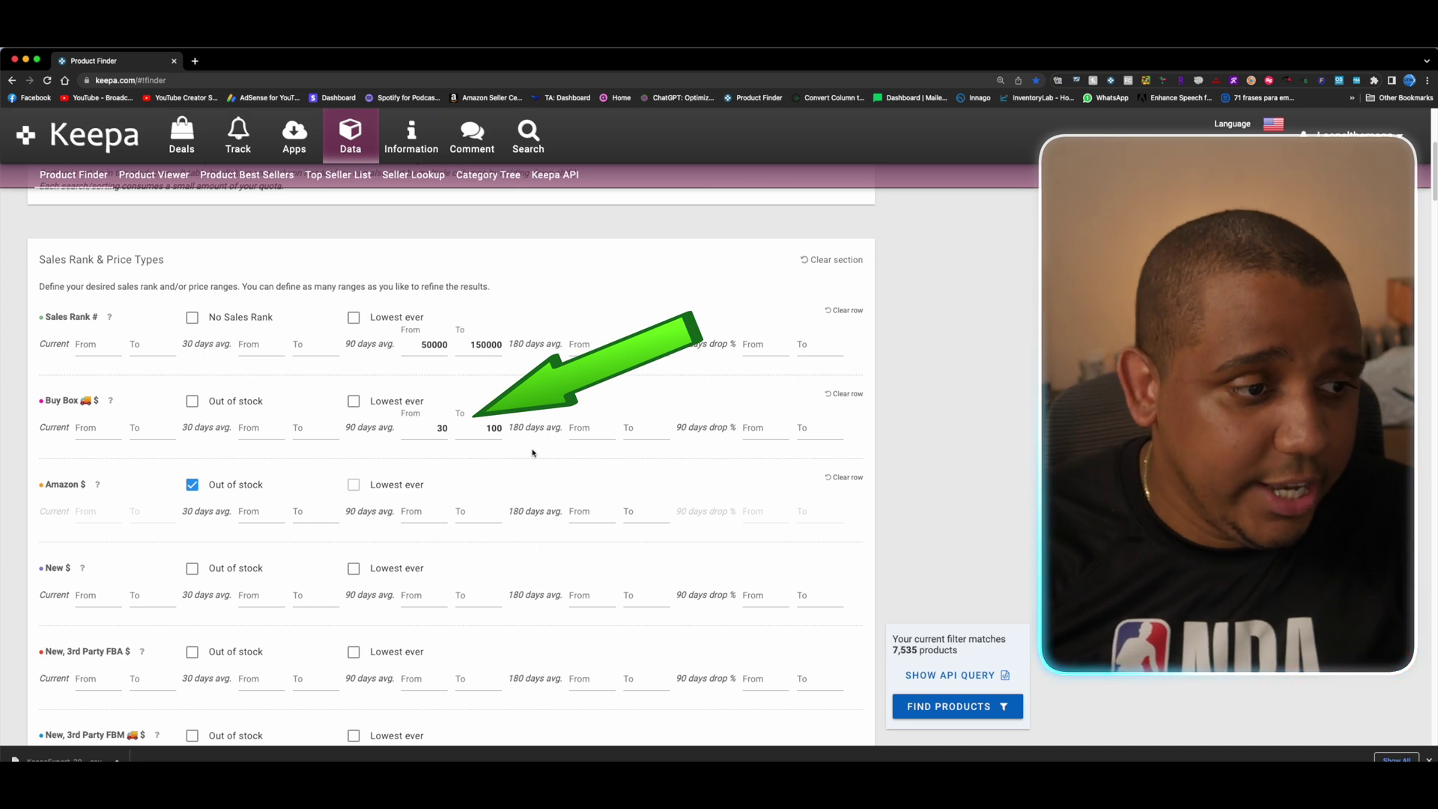
Step: Set the minimum 90-day average New Offer Count to 3 in the Offer Counts filters
scroll(507, 483, "down", 5)
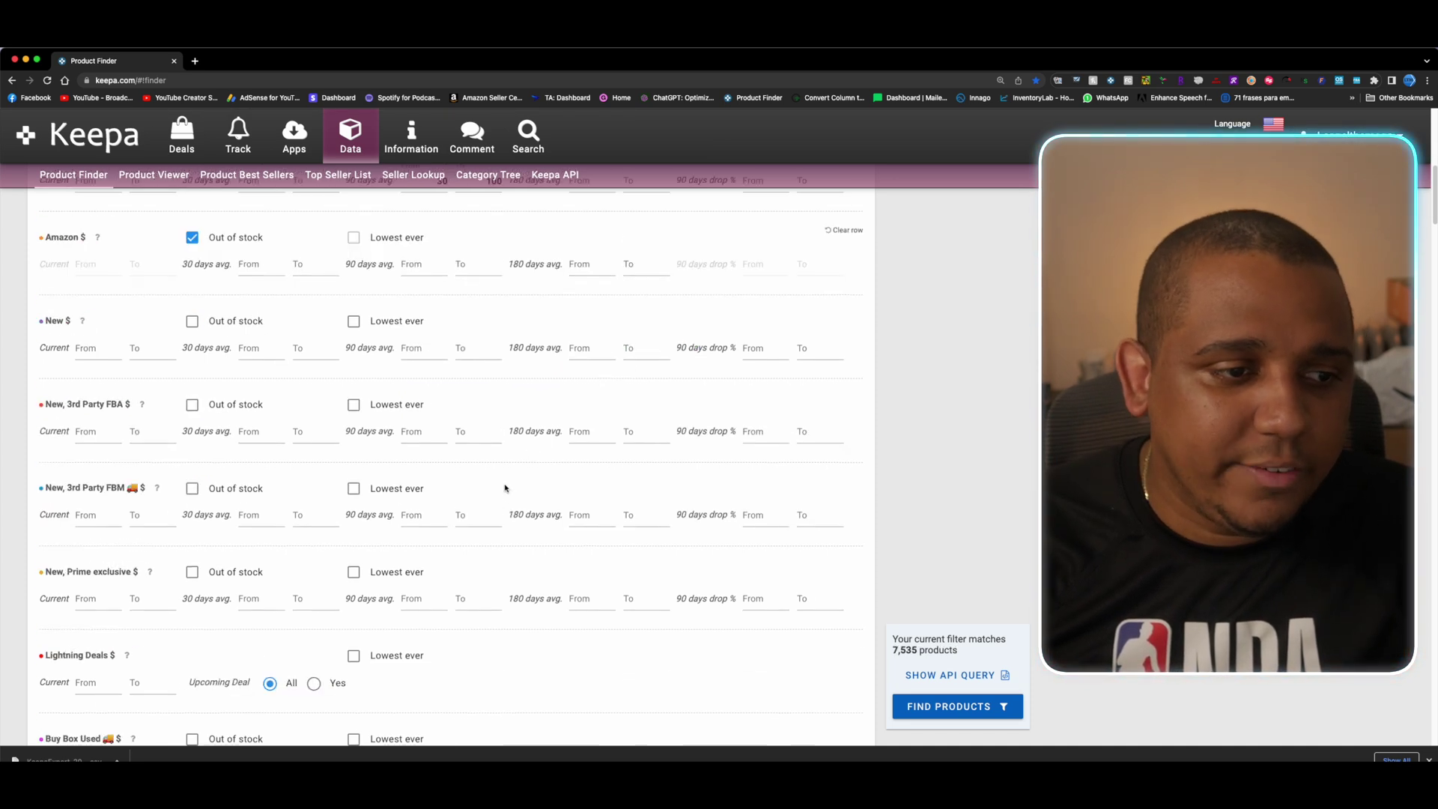
scroll(506, 491, "down", 6)
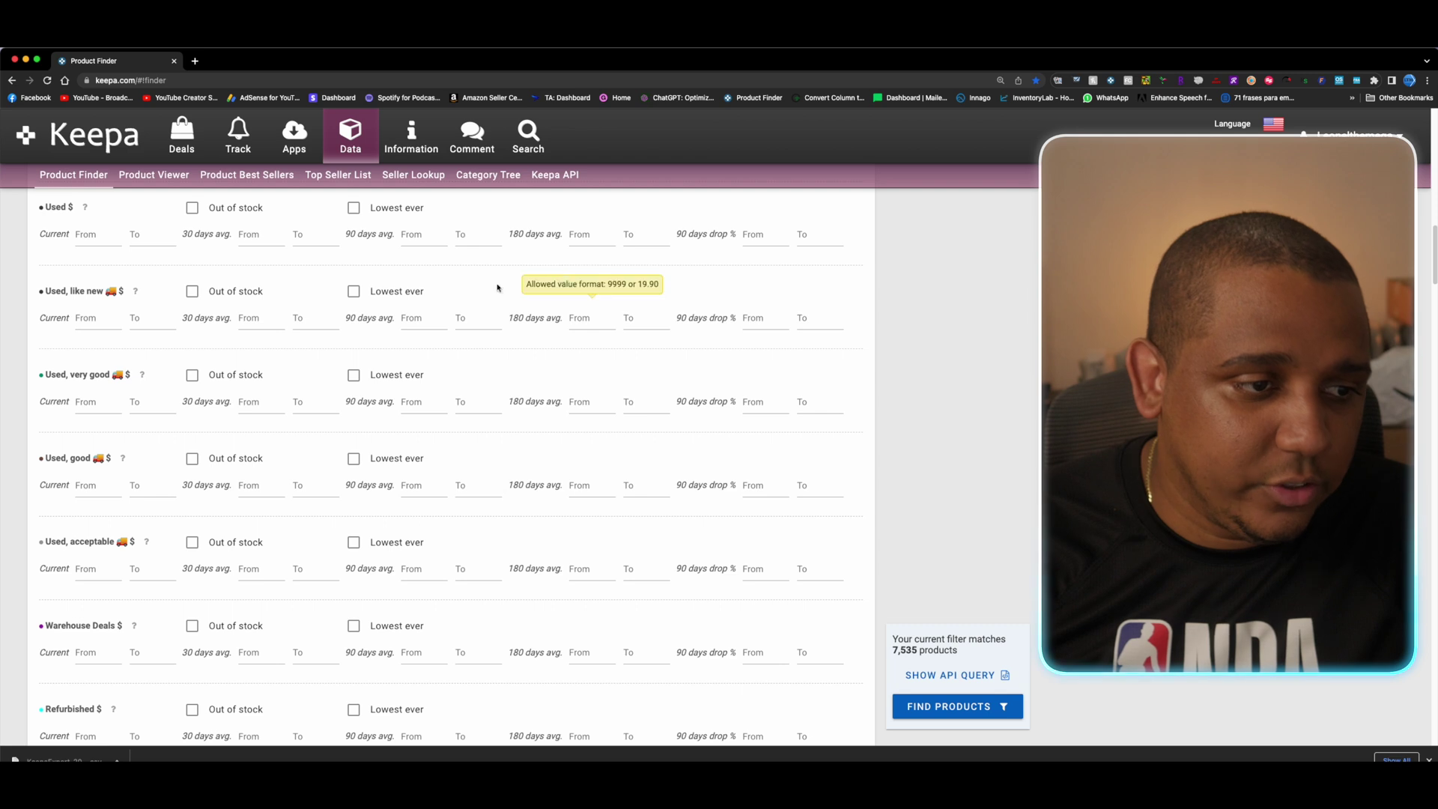
scroll(451, 492, "down", 10)
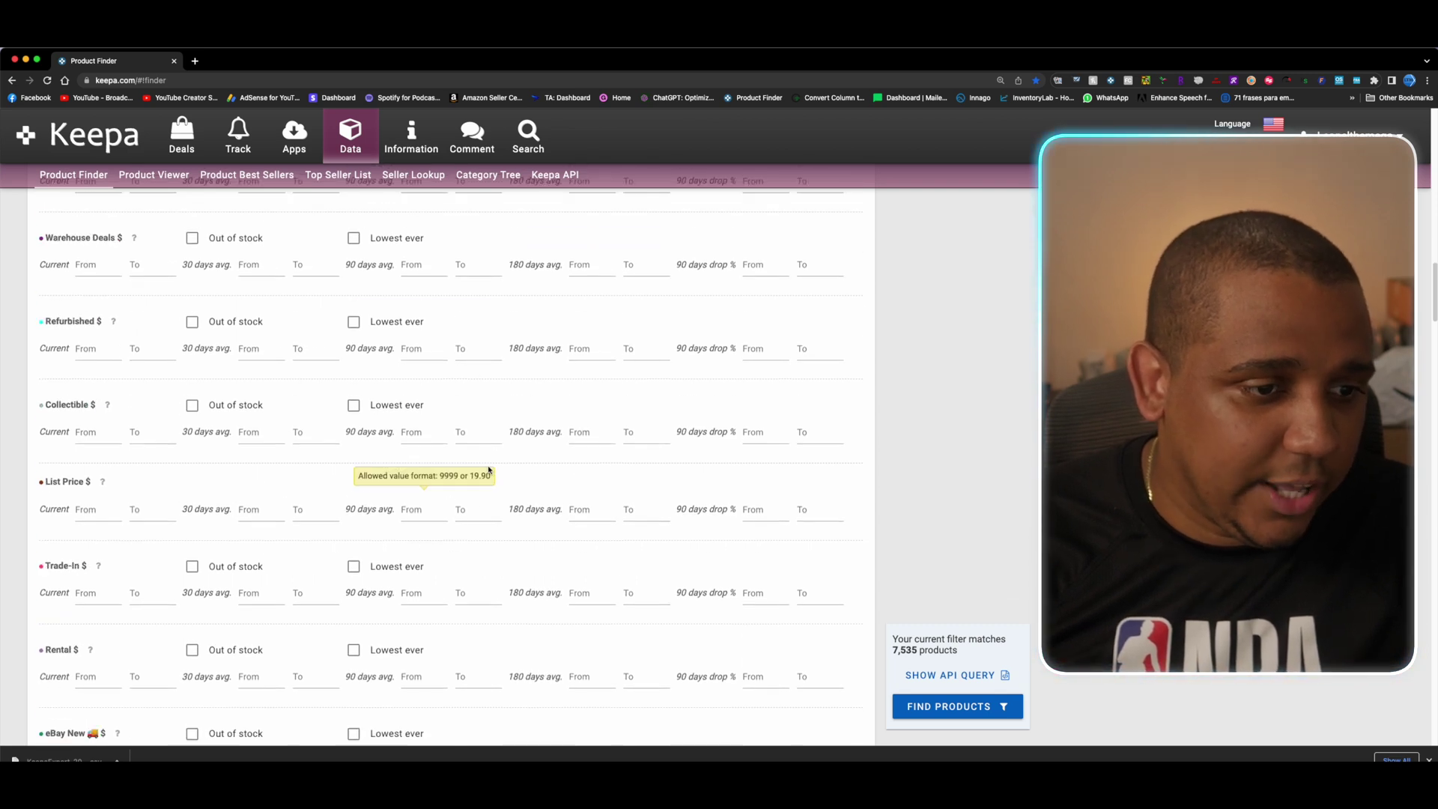
scroll(462, 470, "down", 7)
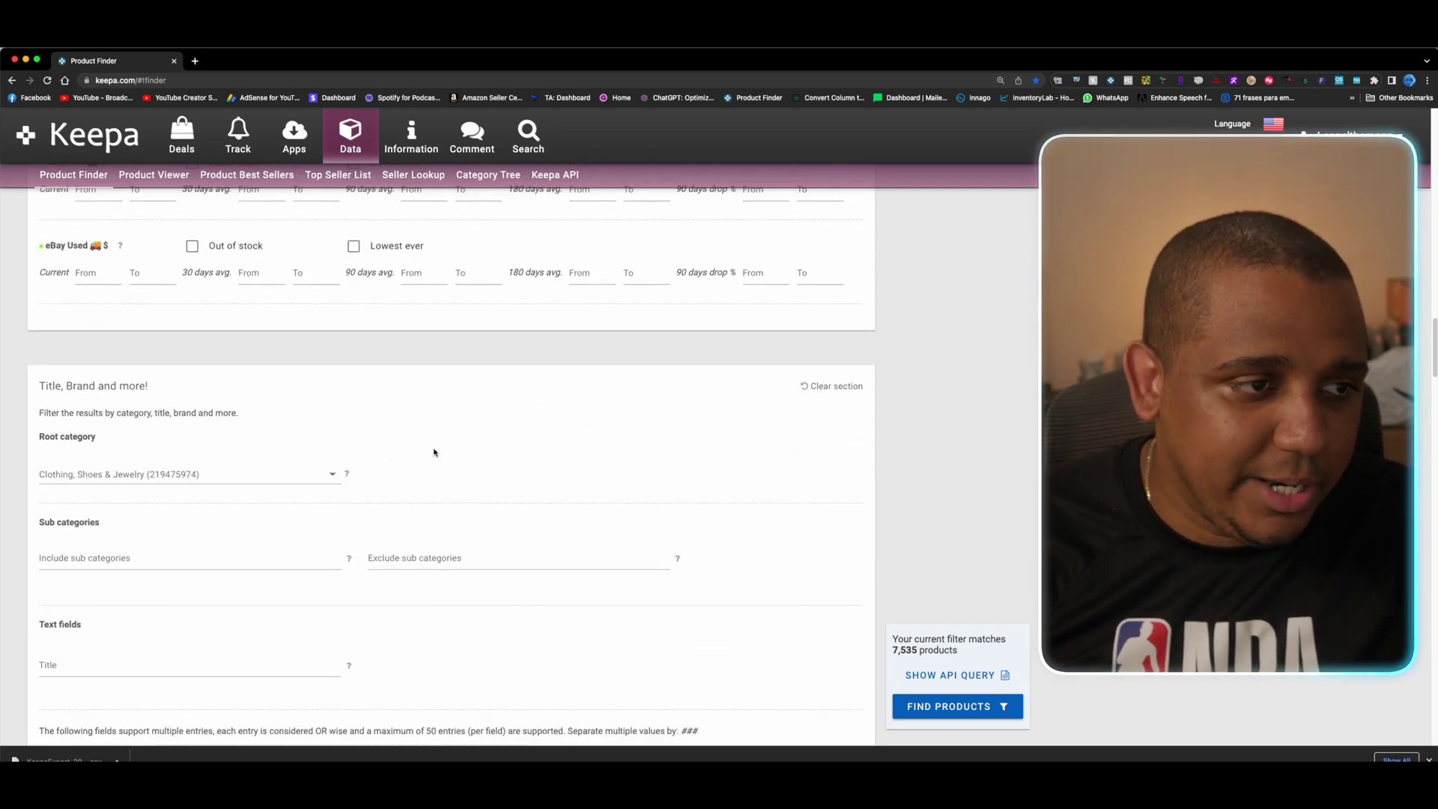
scroll(432, 462, "down", 9)
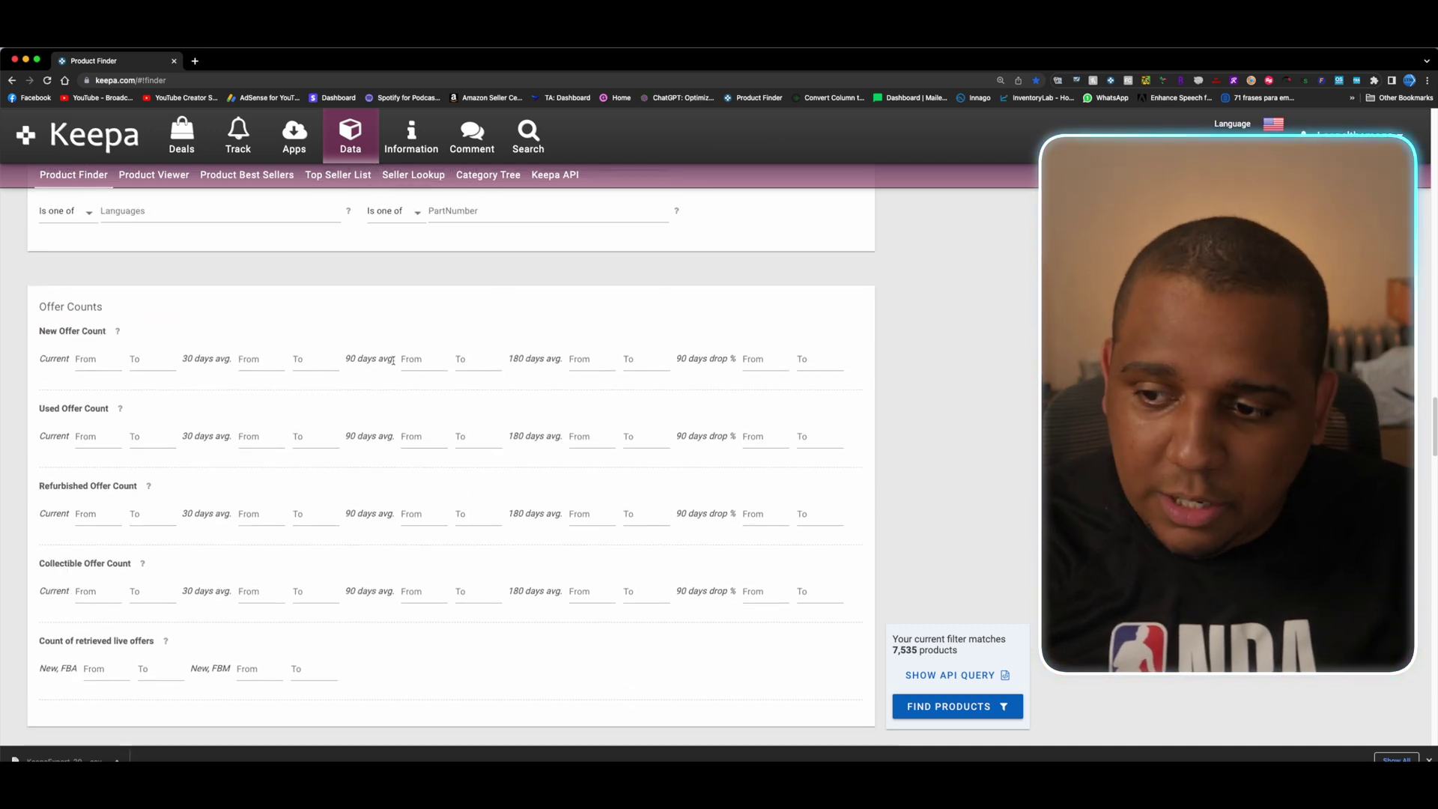
left_click(424, 361)
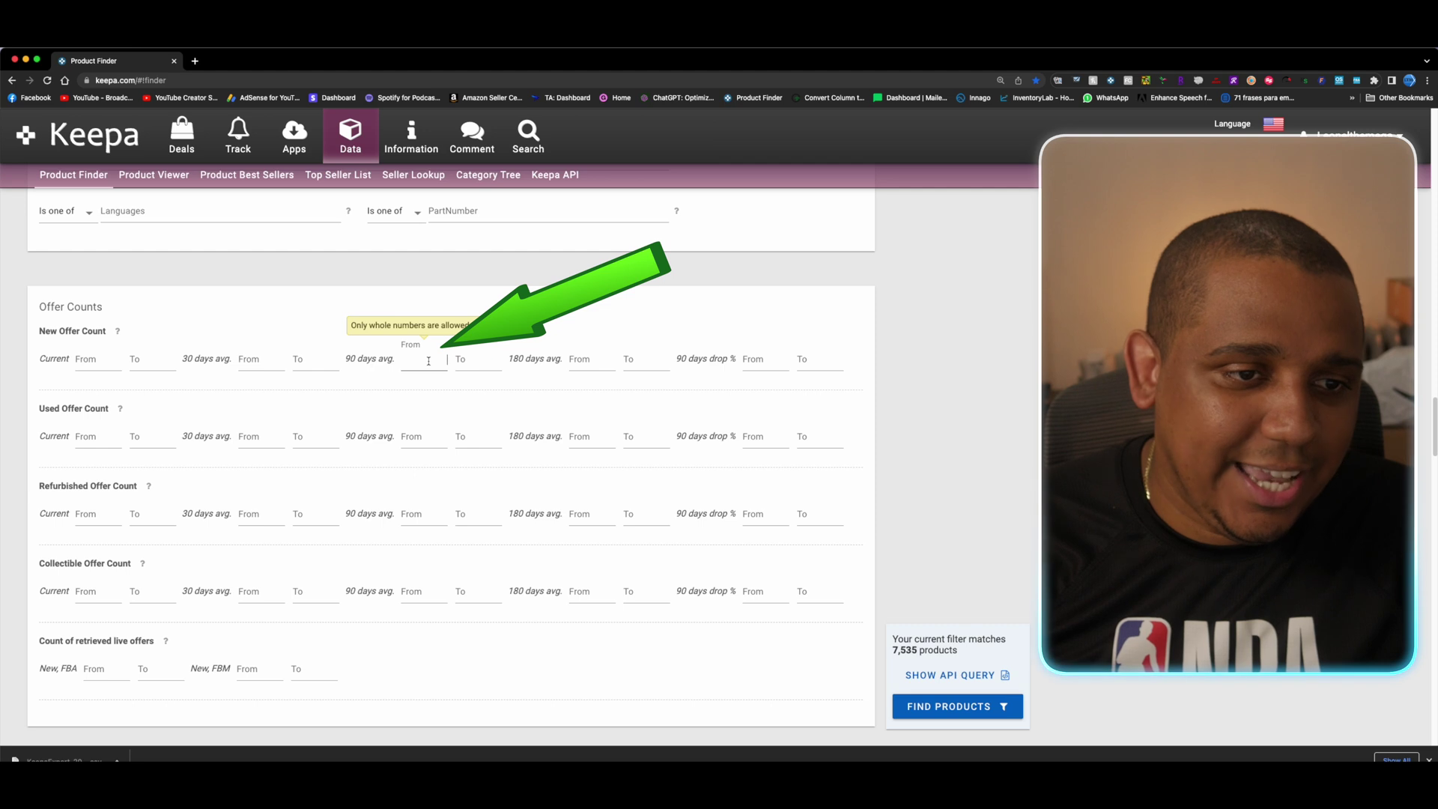
type("3")
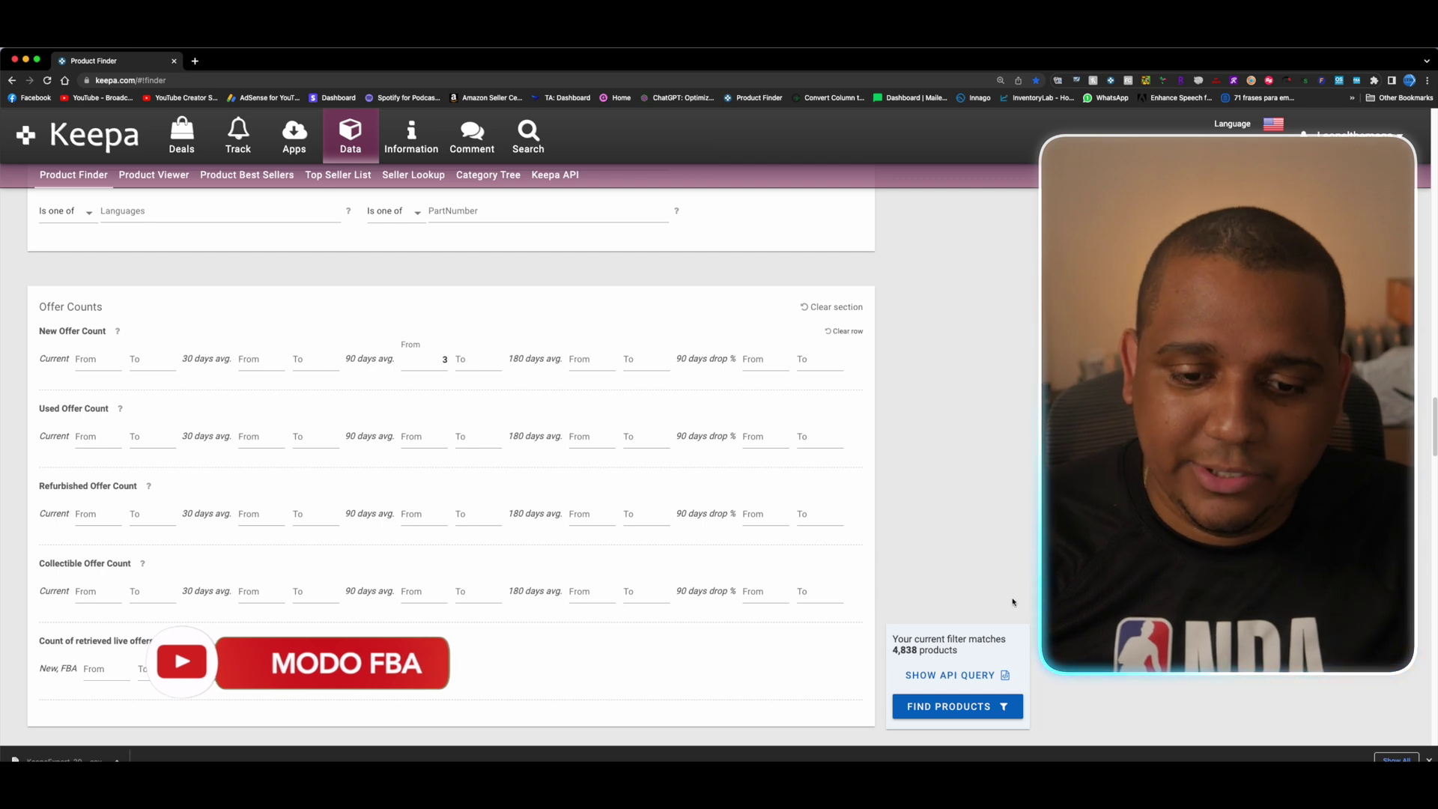
Step: Run the product search with the current filters and show 5000 rows of results per page
left_click(978, 707)
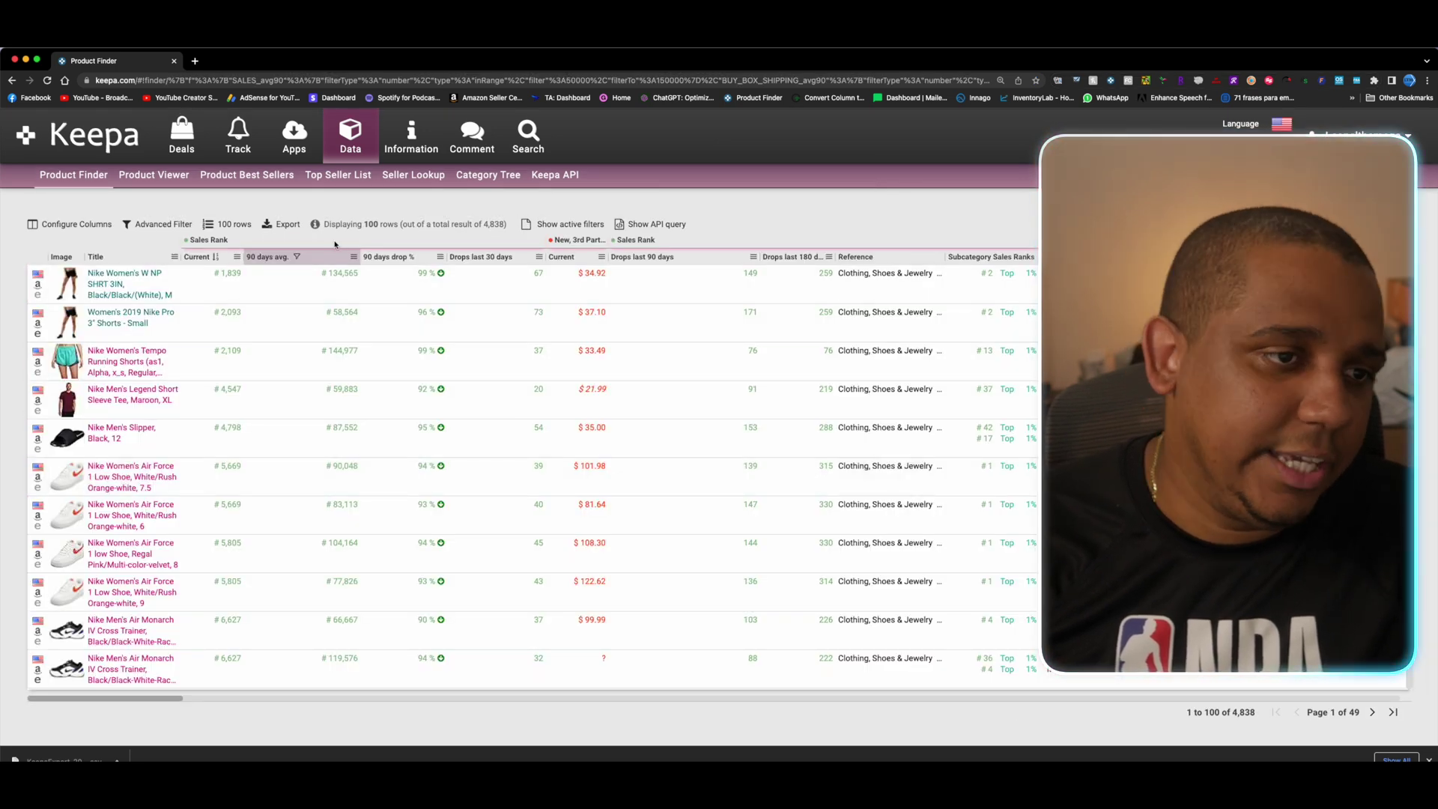
left_click(235, 226)
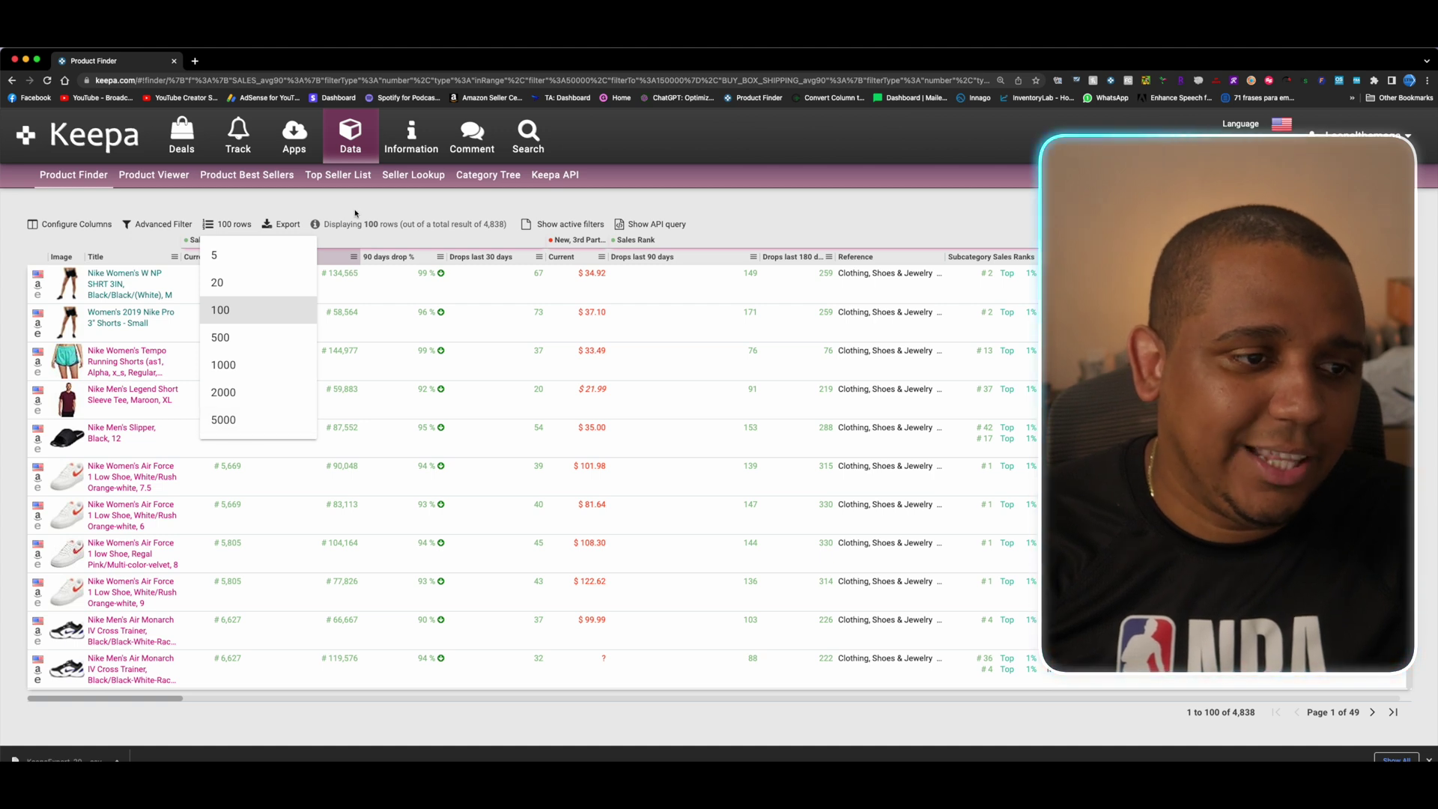
left_click(259, 422)
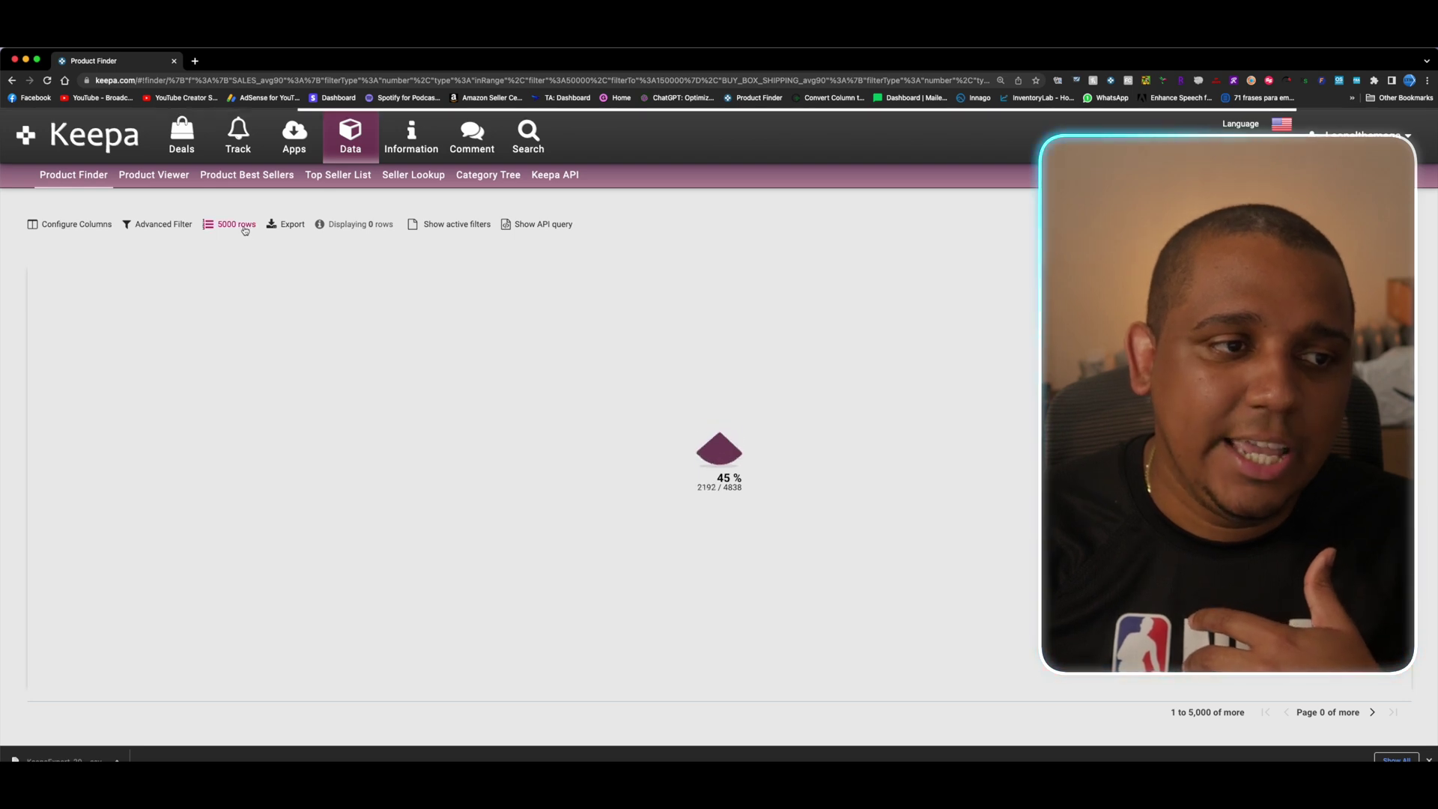
left_click(241, 227)
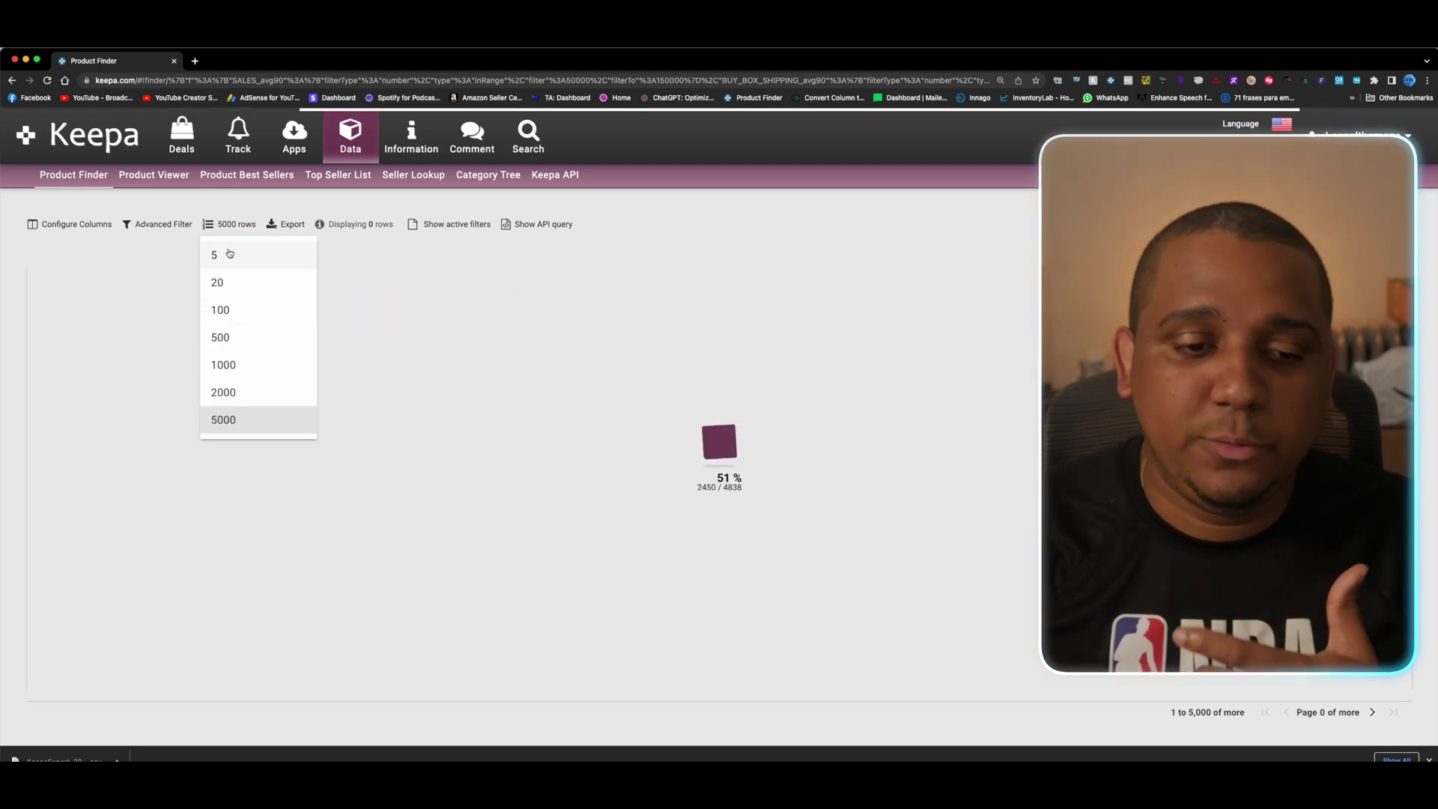
left_click(245, 229)
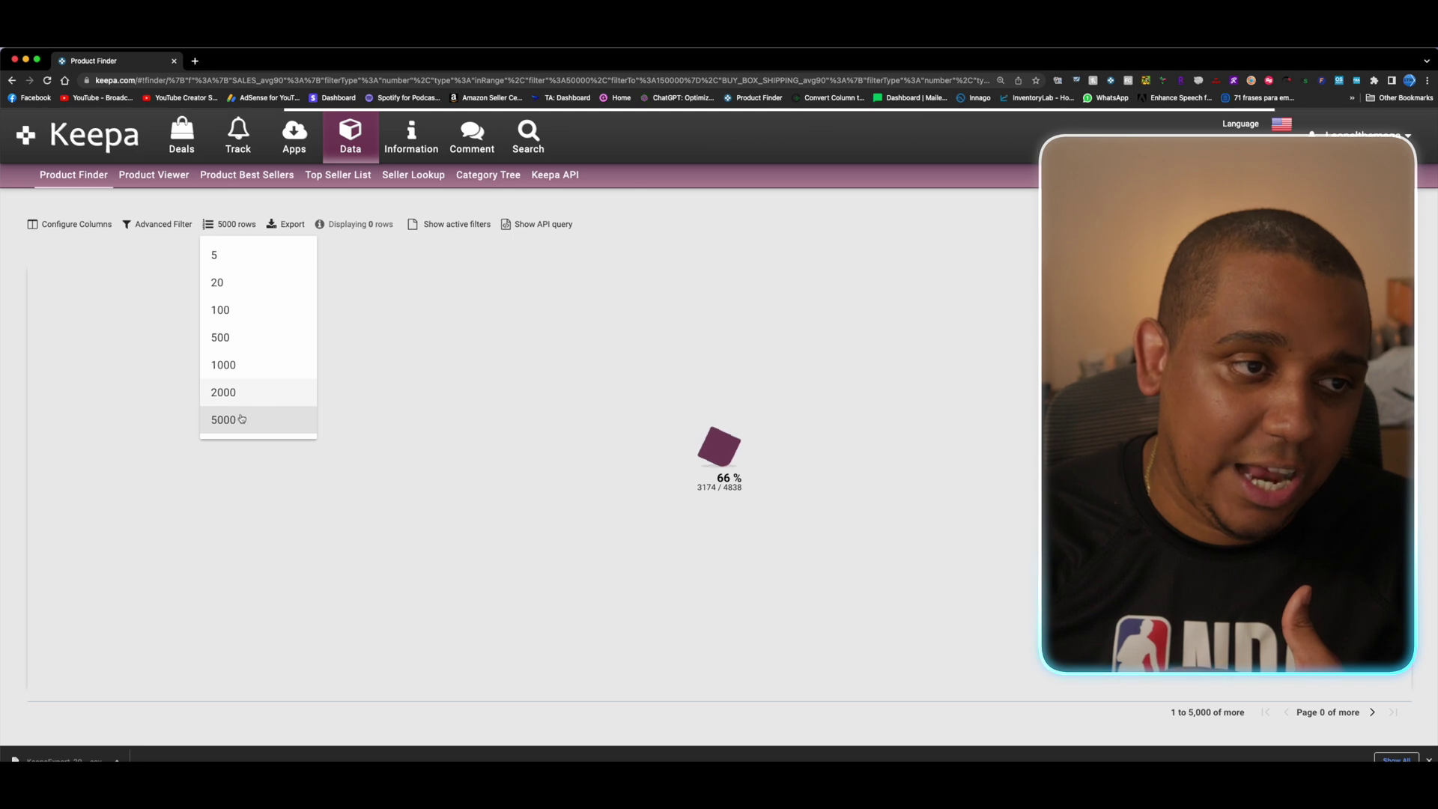
left_click(240, 226)
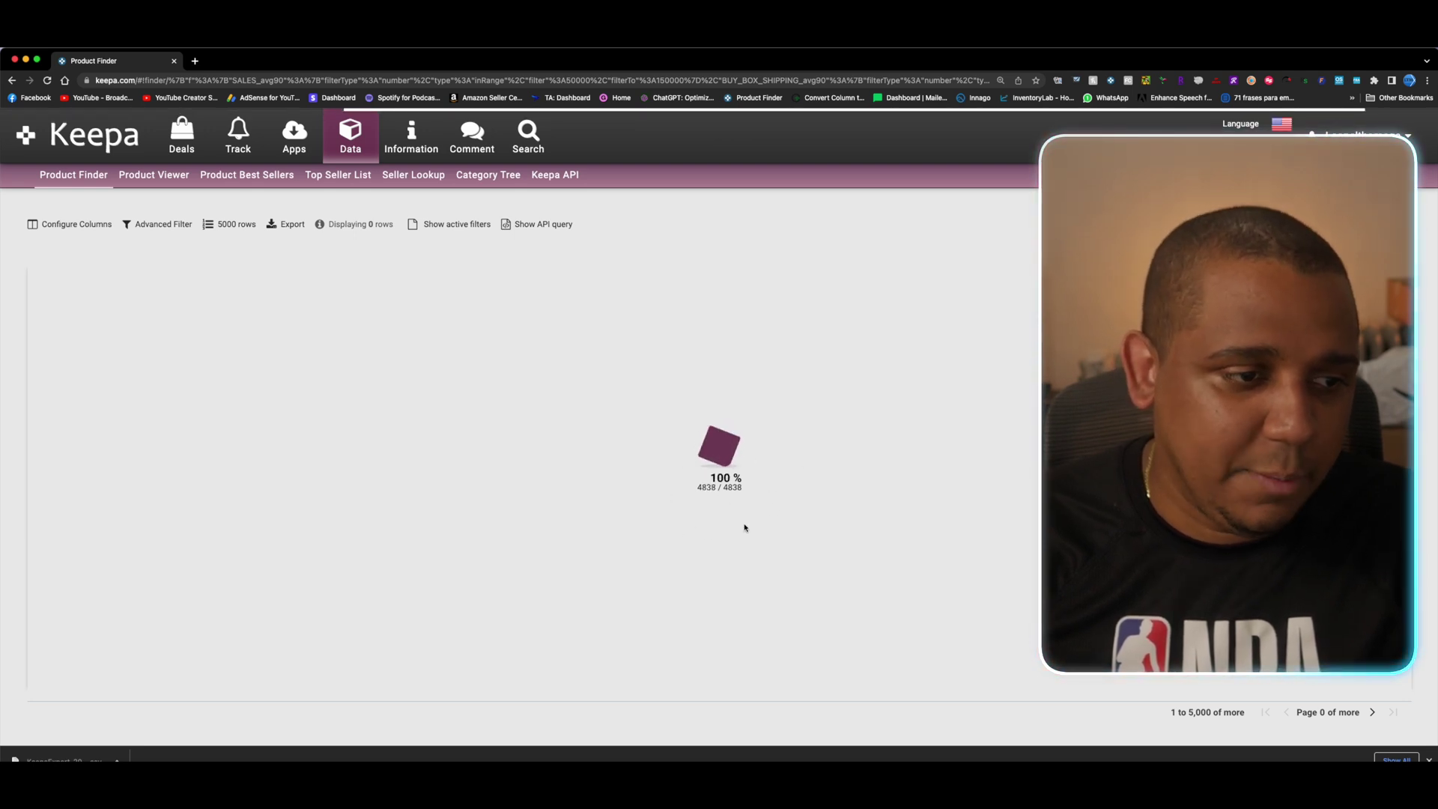
Step: Look through the result list and inspect the price history of the Nike Flex Runner (Big Kid) Pink Foam shoe
scroll(477, 493, "down", 5)
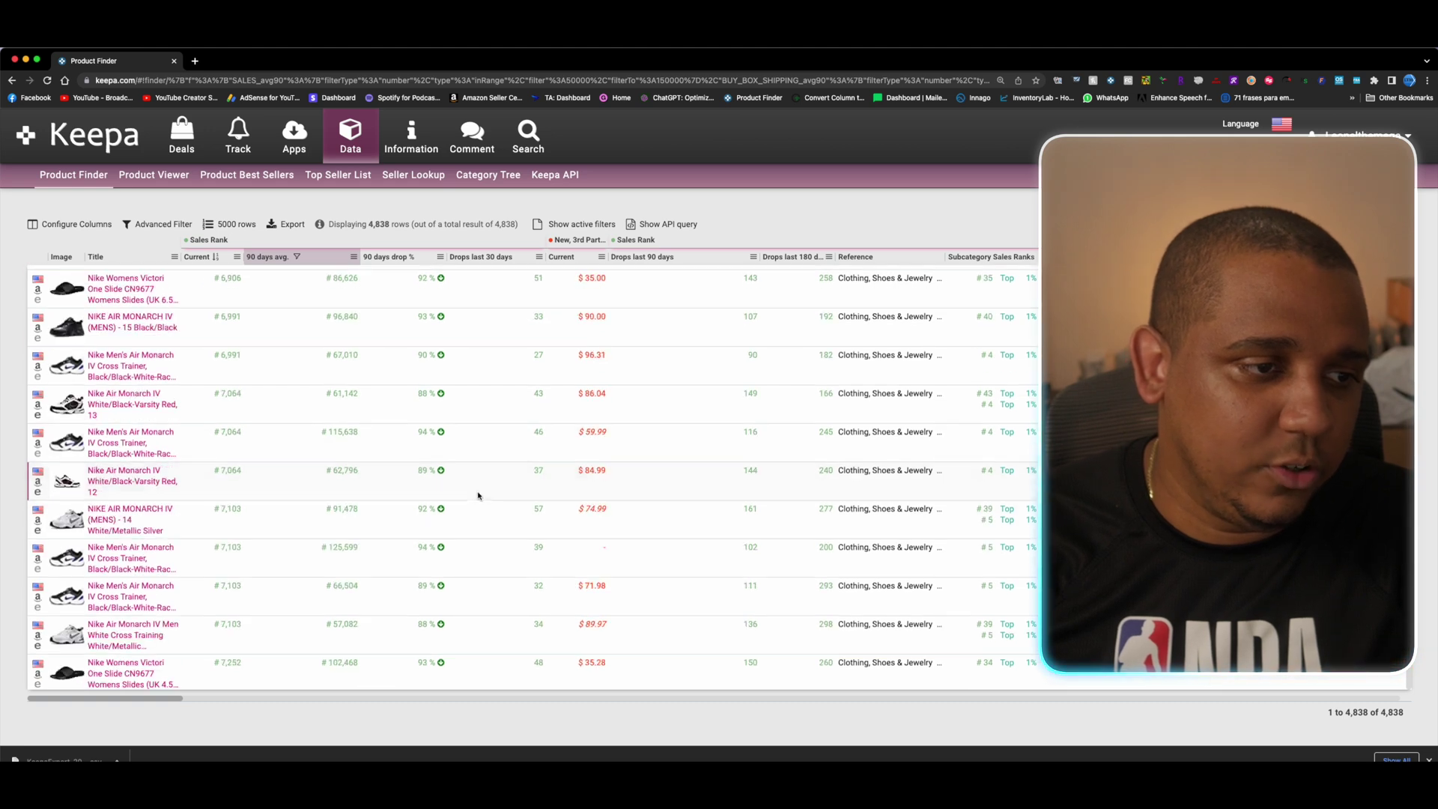
scroll(478, 489, "down", 5)
left_click(148, 396)
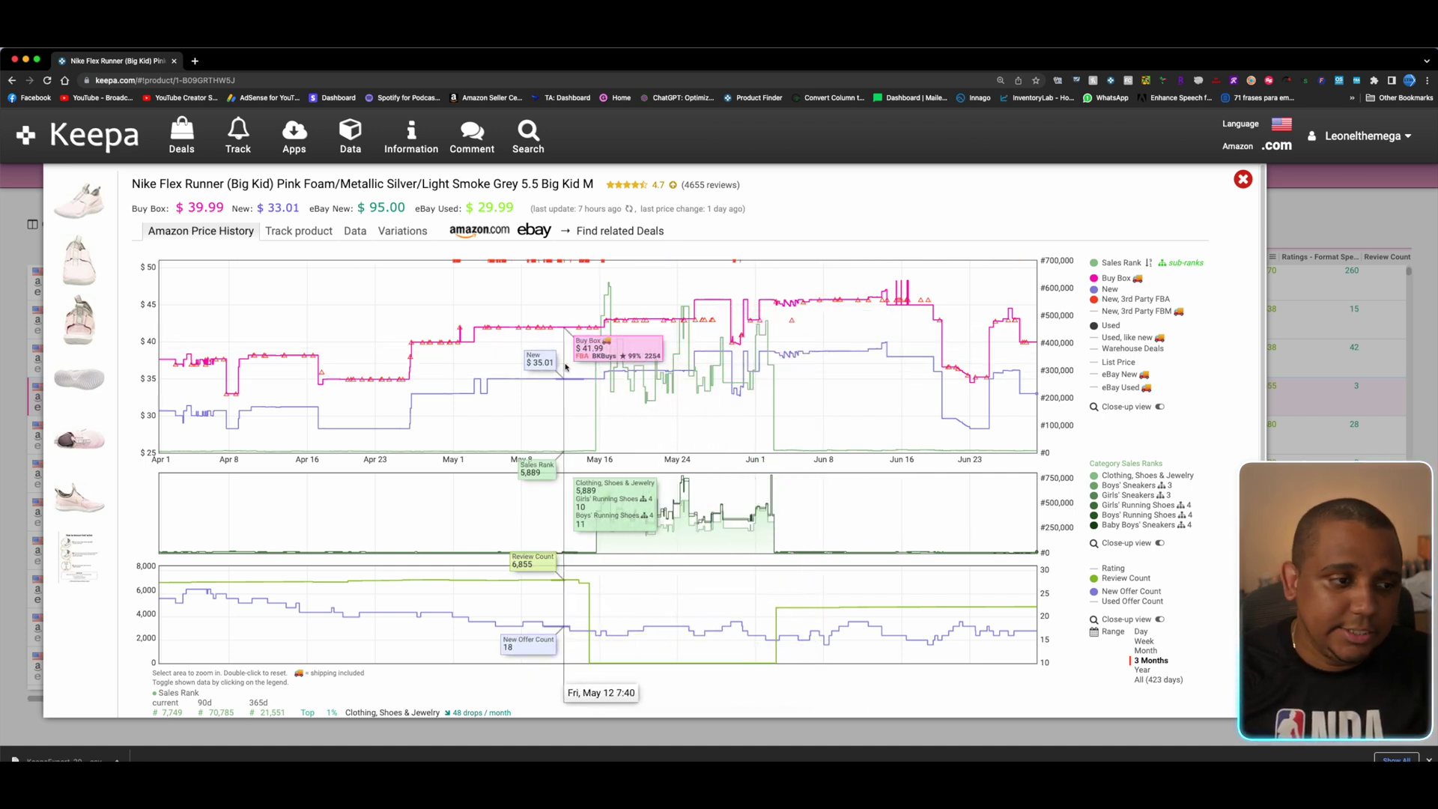
key("Escape")
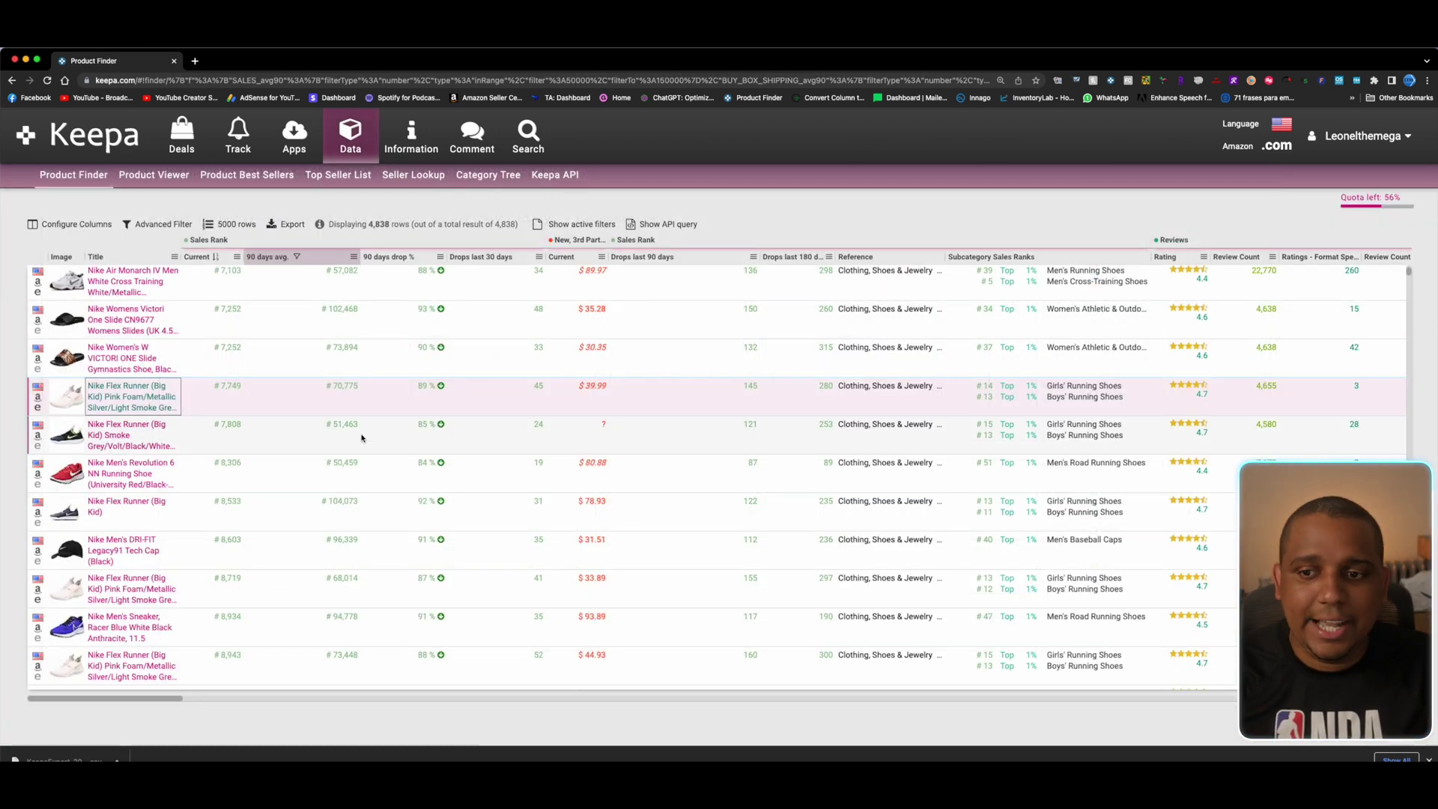
scroll(536, 510, "up", 5)
scroll(537, 510, "up", 10)
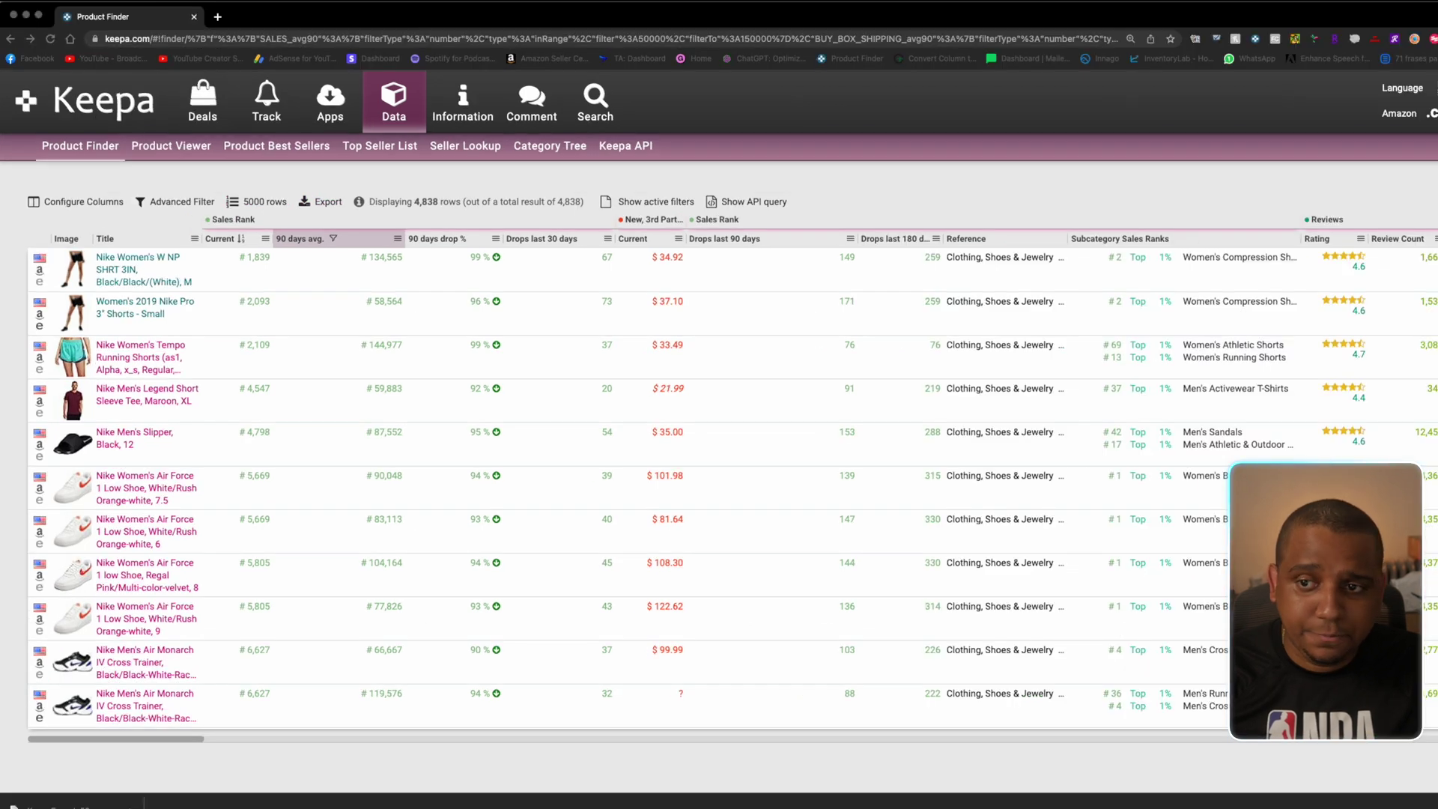
Step: Export only the ASINs of the results as a CSV file into the Nike Reverse Sourcing folder
left_click(846, 432)
left_click(322, 202)
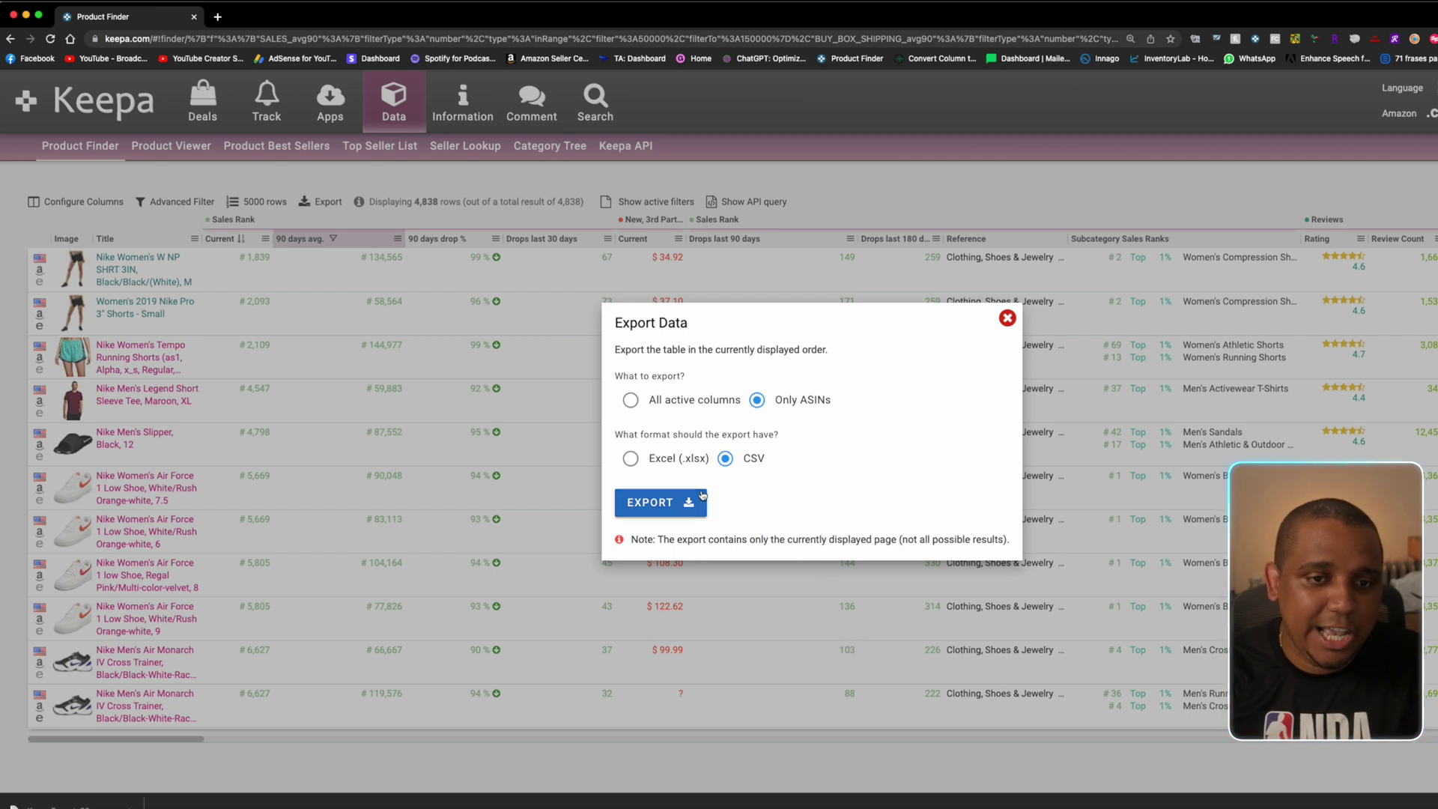
left_click(663, 508)
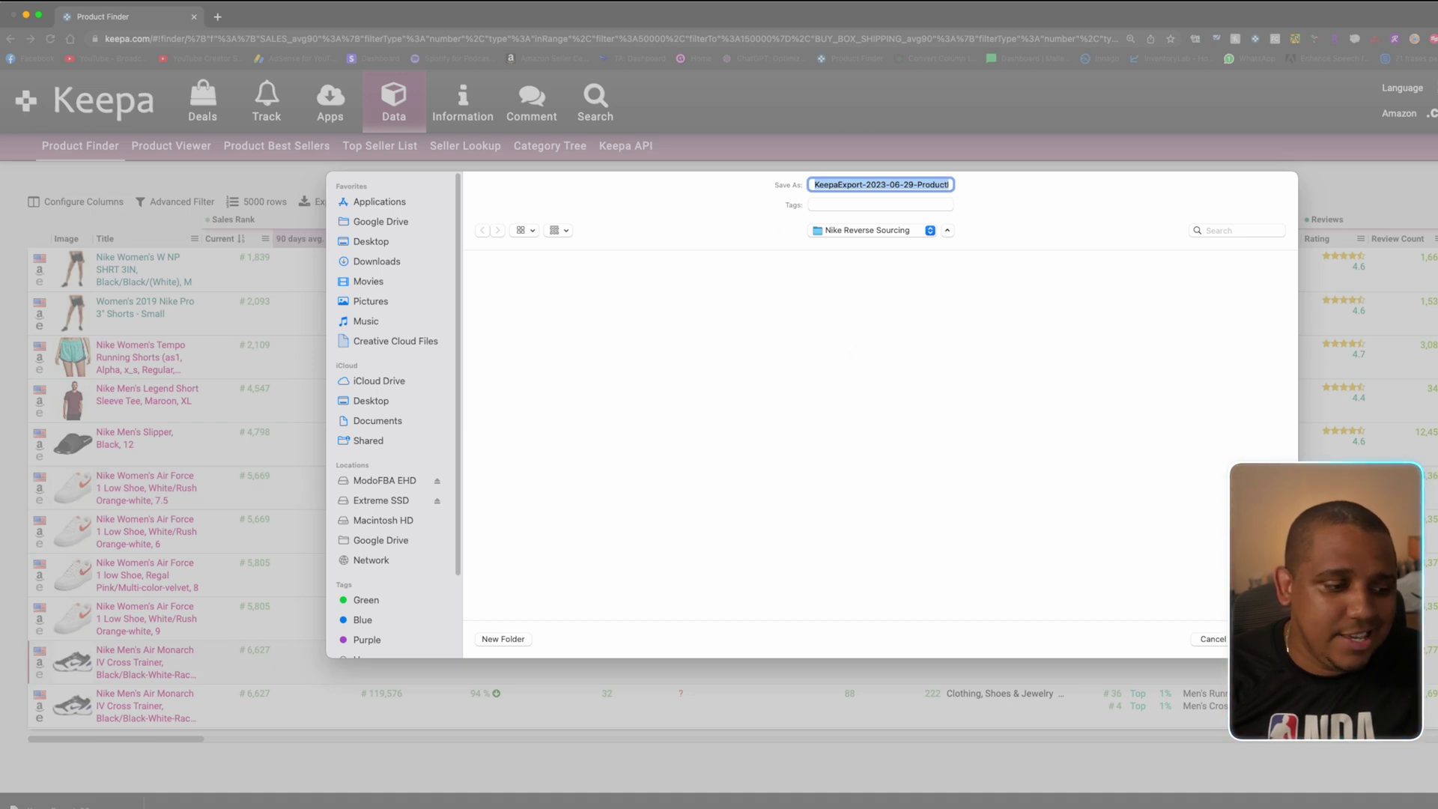
key("Return")
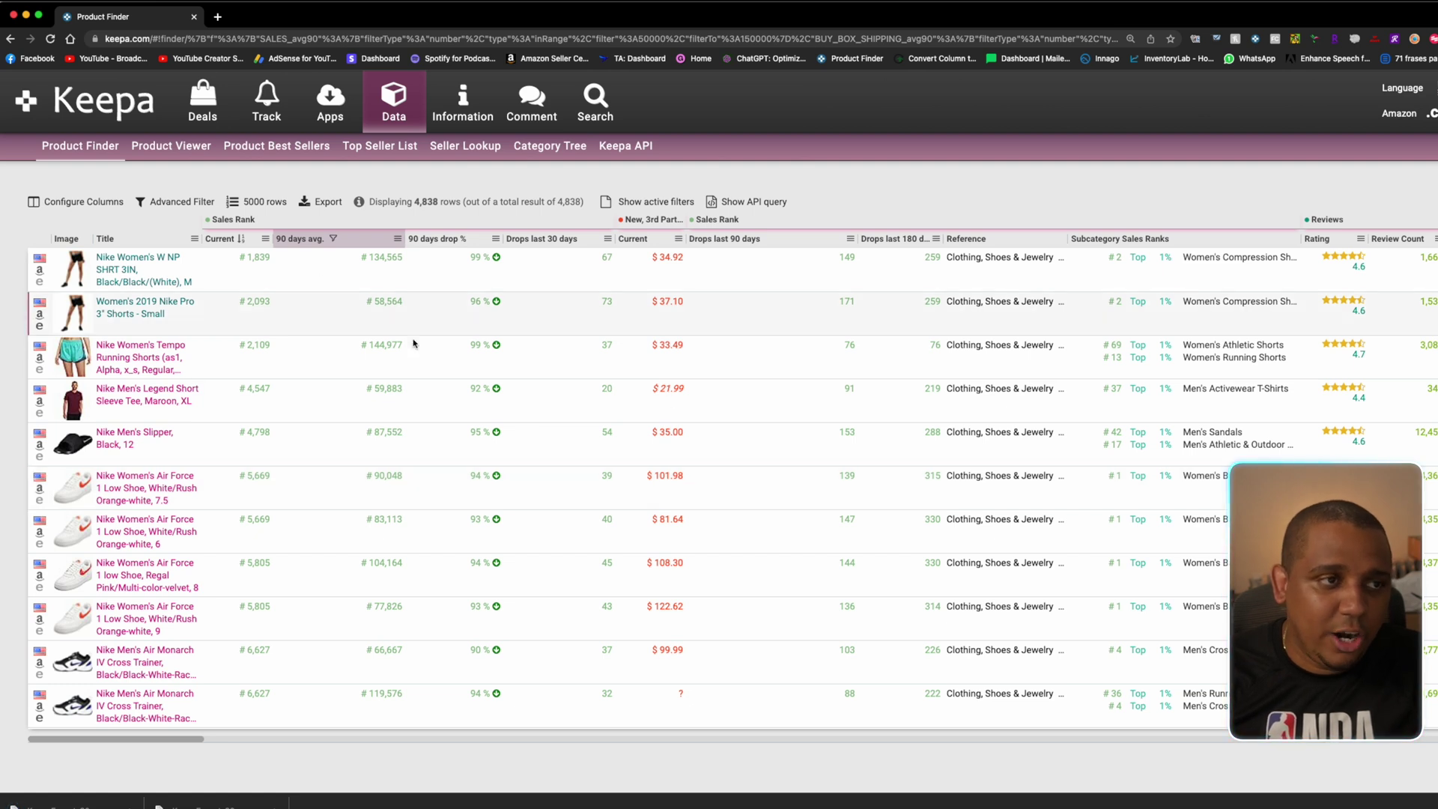
Step: Open tacticalarbitrage.com in a new browser tab and log in to its dashboard
left_click(217, 16)
type("tacticalarbitrage.com")
key("Return")
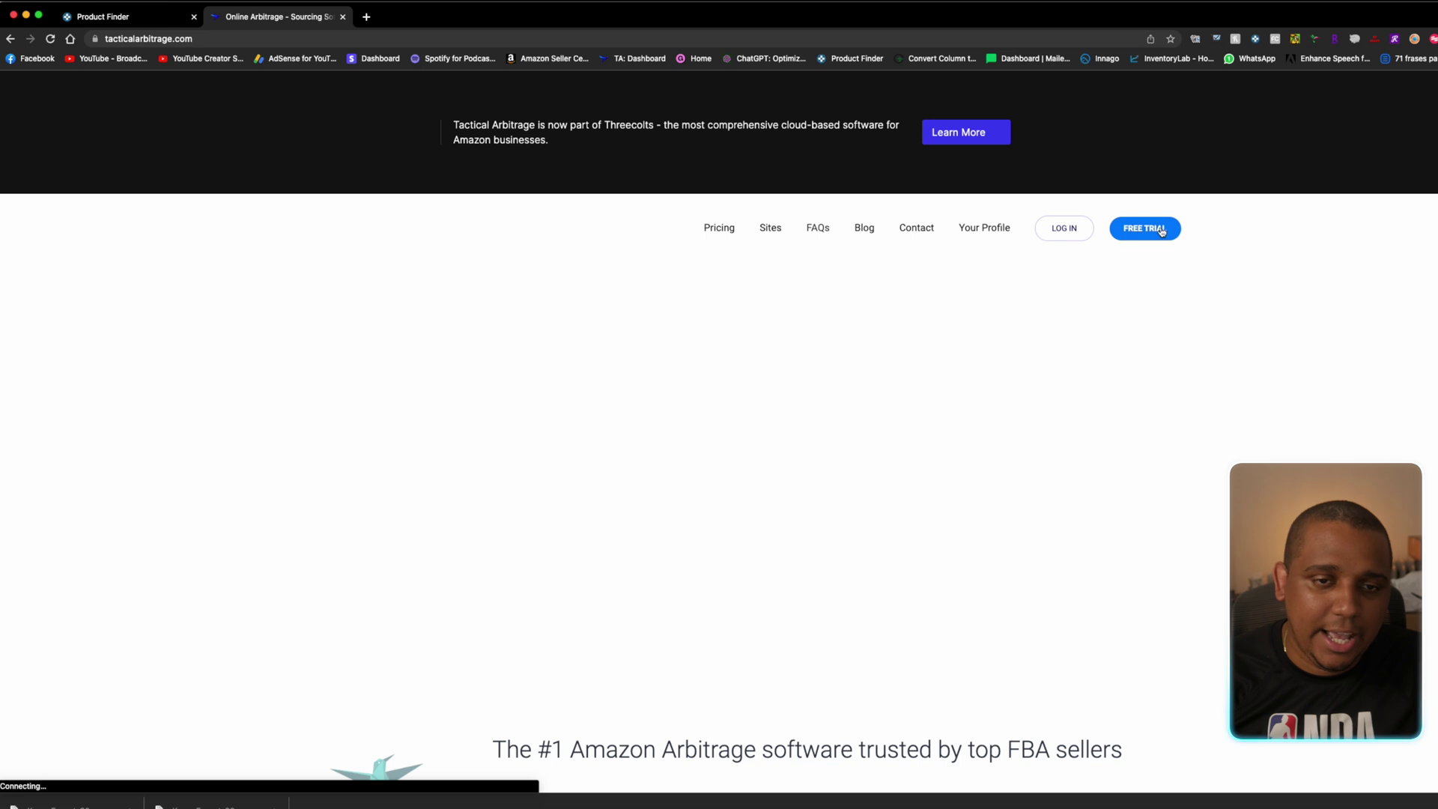
left_click(1057, 170)
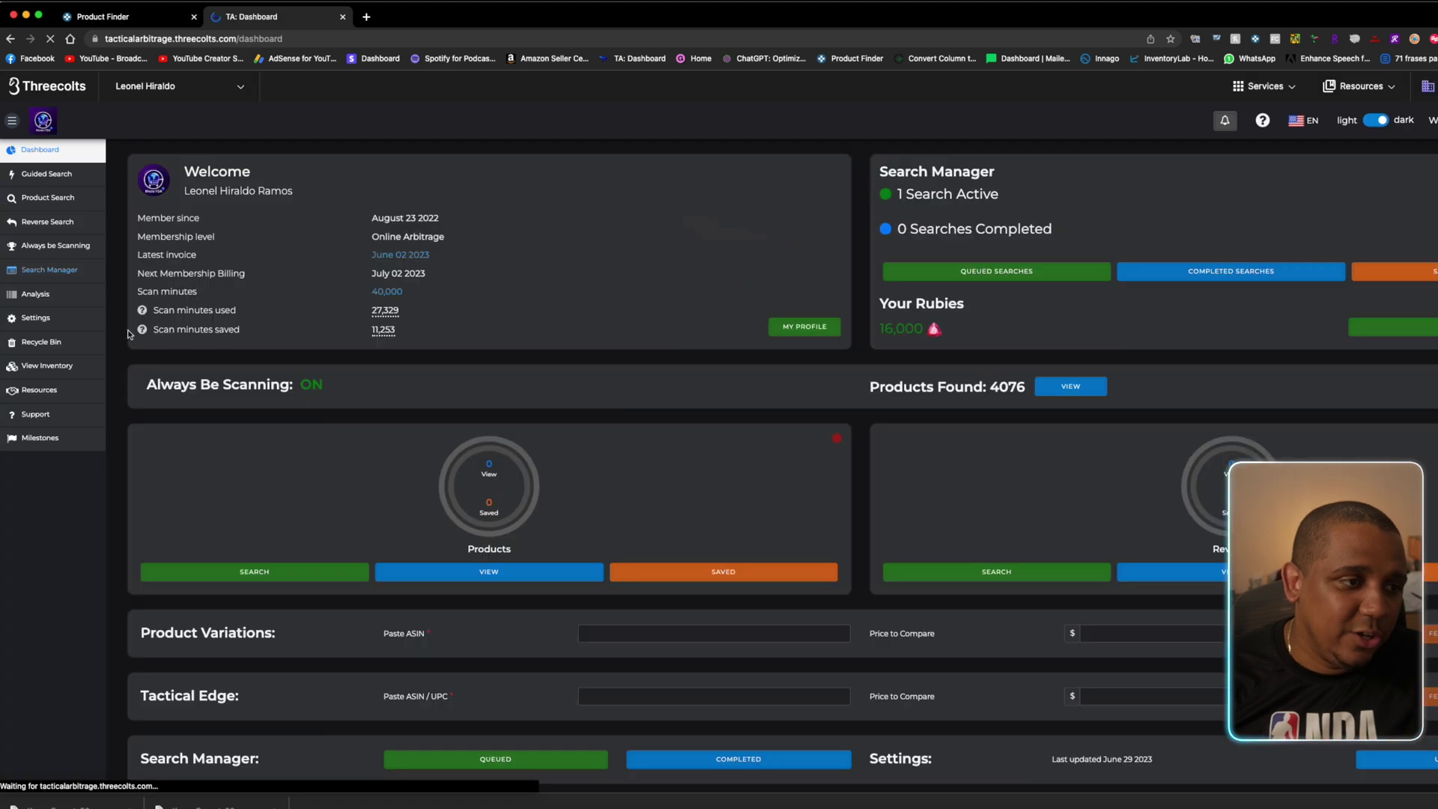
Step: Open the Reverse Search page of Tactical Arbitrage
left_click(46, 223)
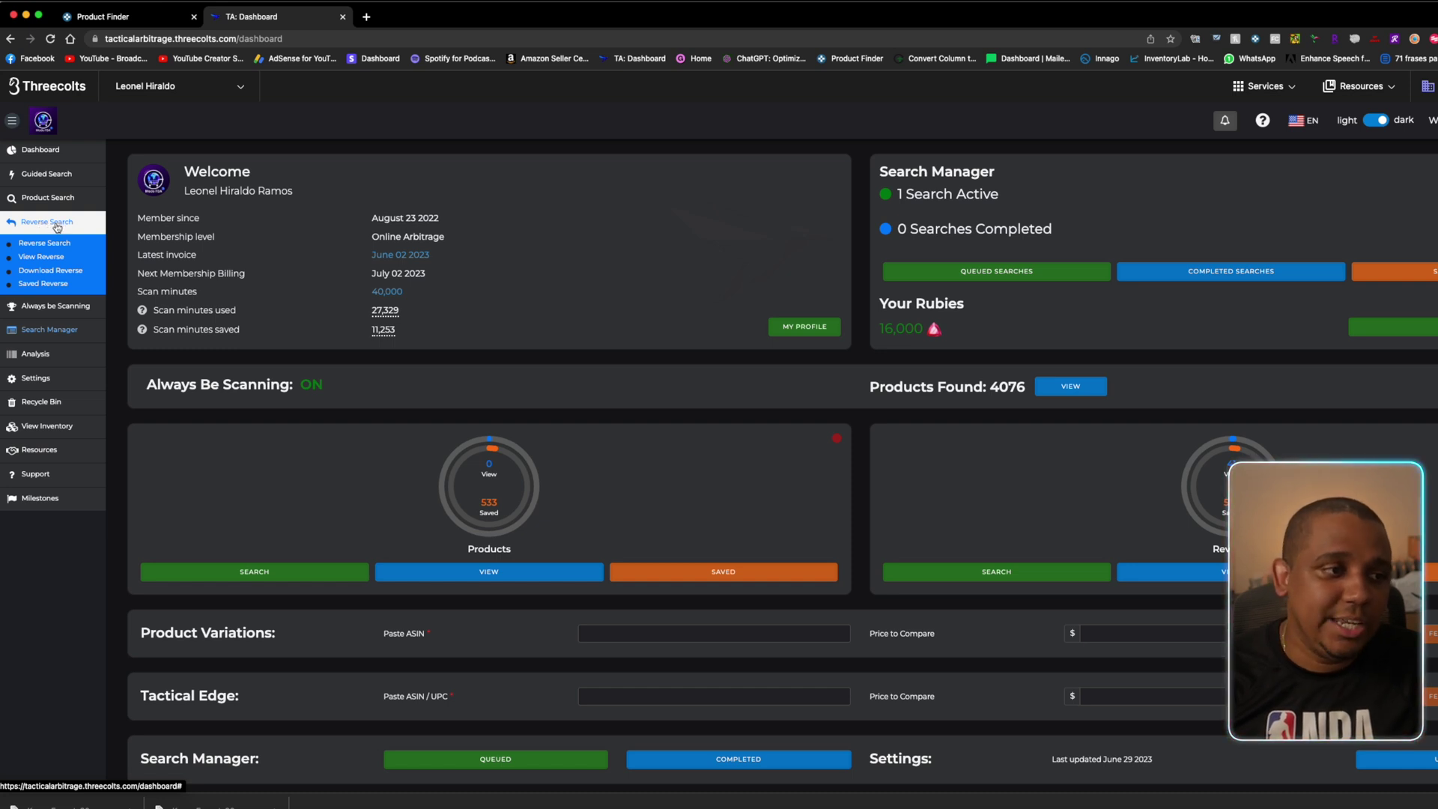
mouse_move(61, 199)
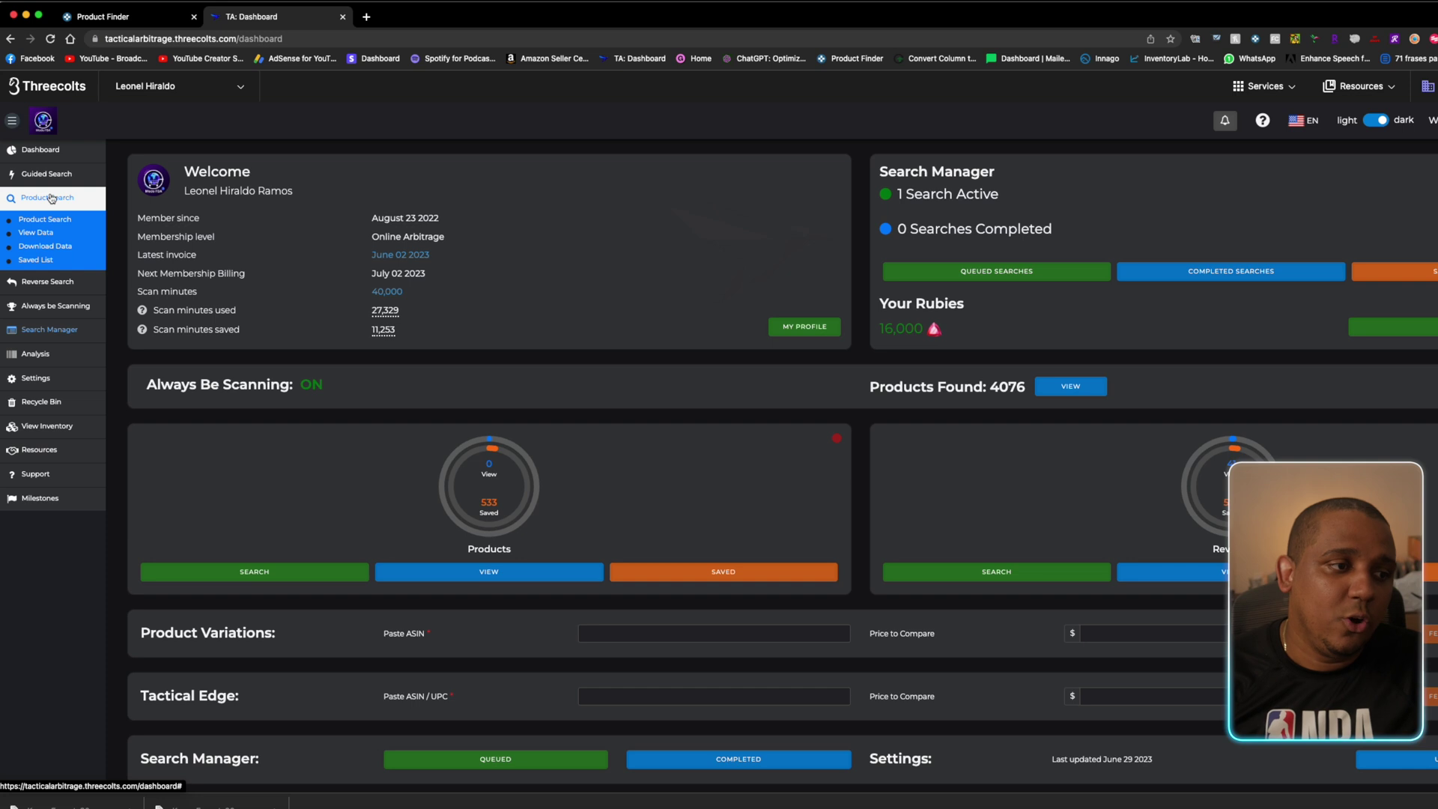
mouse_move(57, 285)
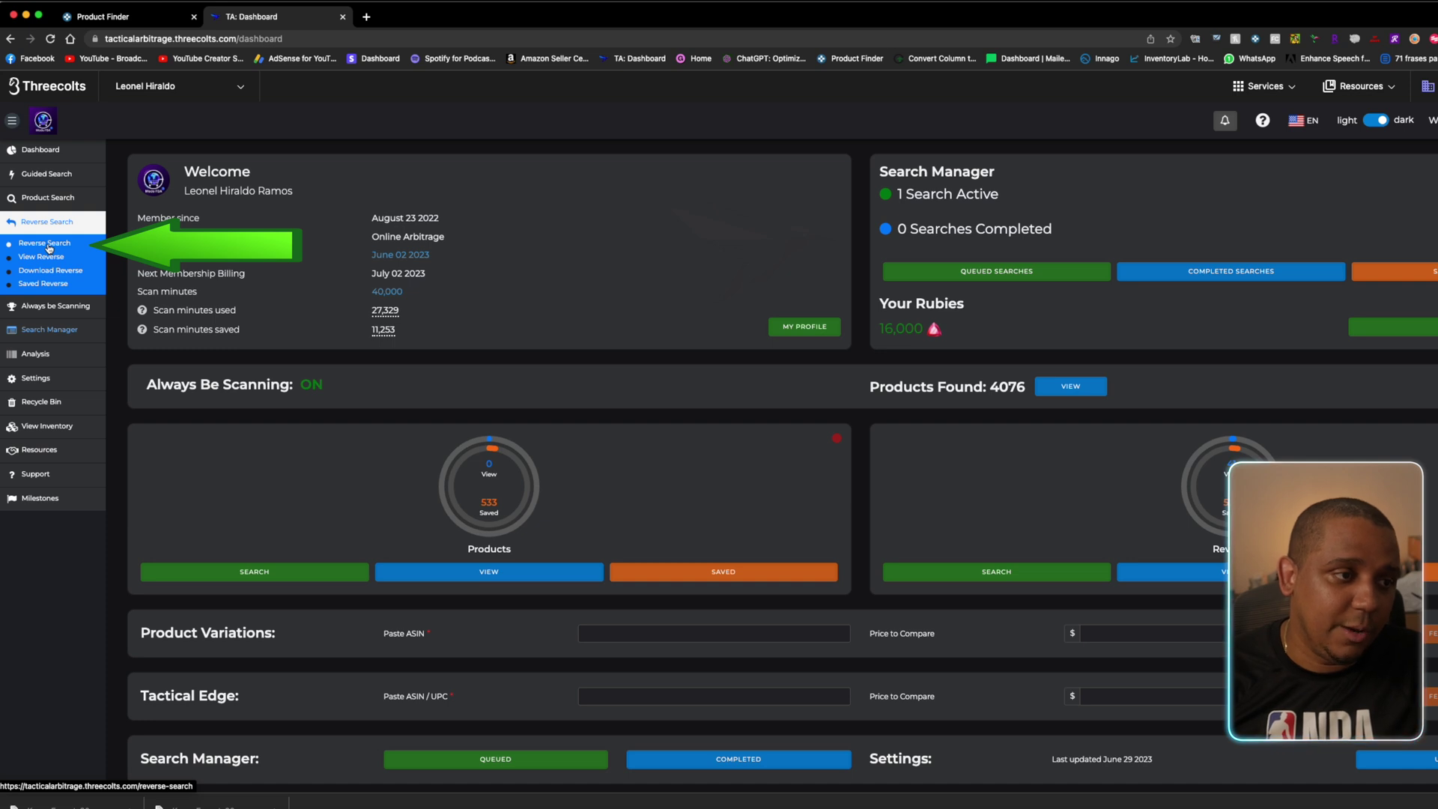
left_click(48, 248)
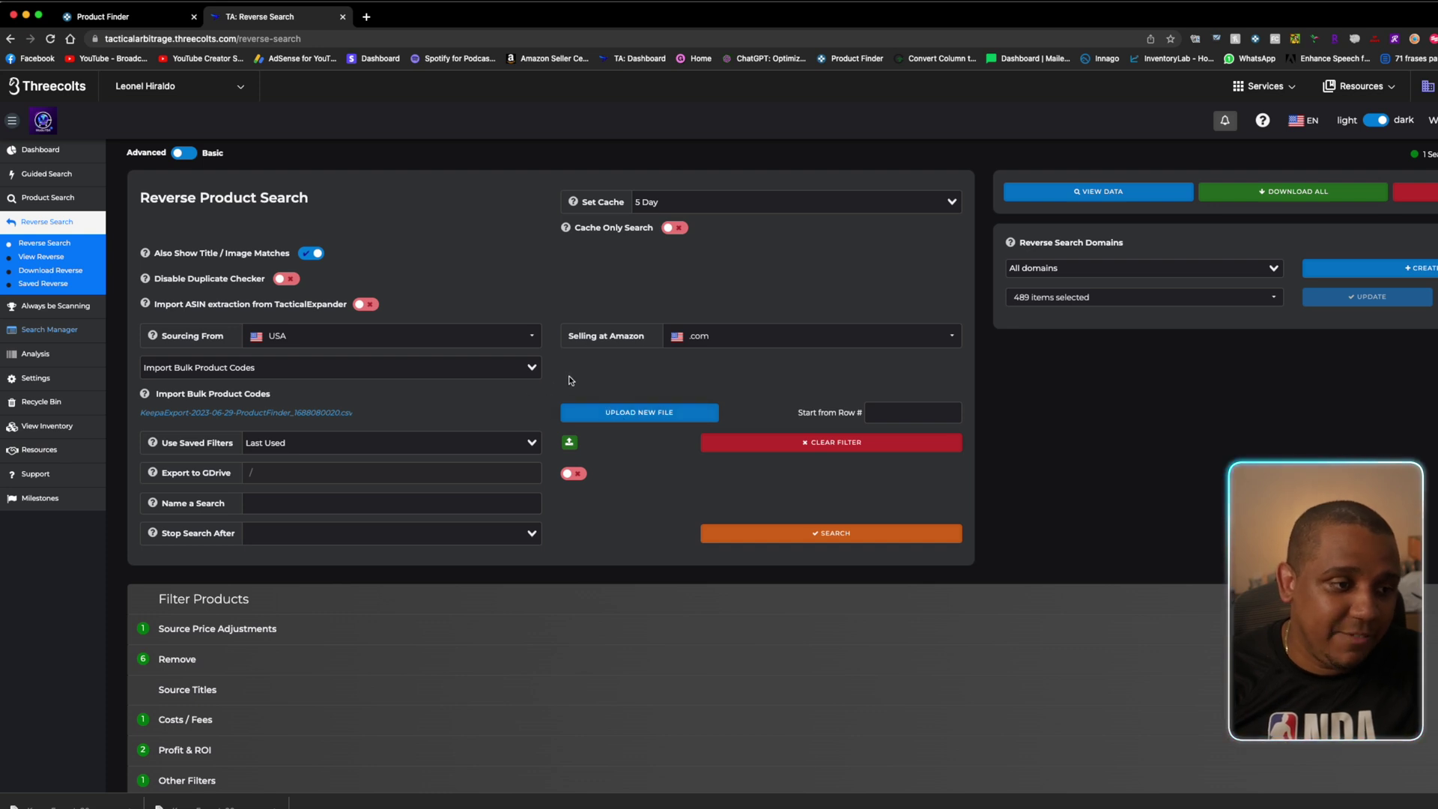
Step: Choose Import Bulk Product Codes as the search source and upload the KeepaExport CSV file from the Nike Reverse Sourcing folder
left_click(491, 367)
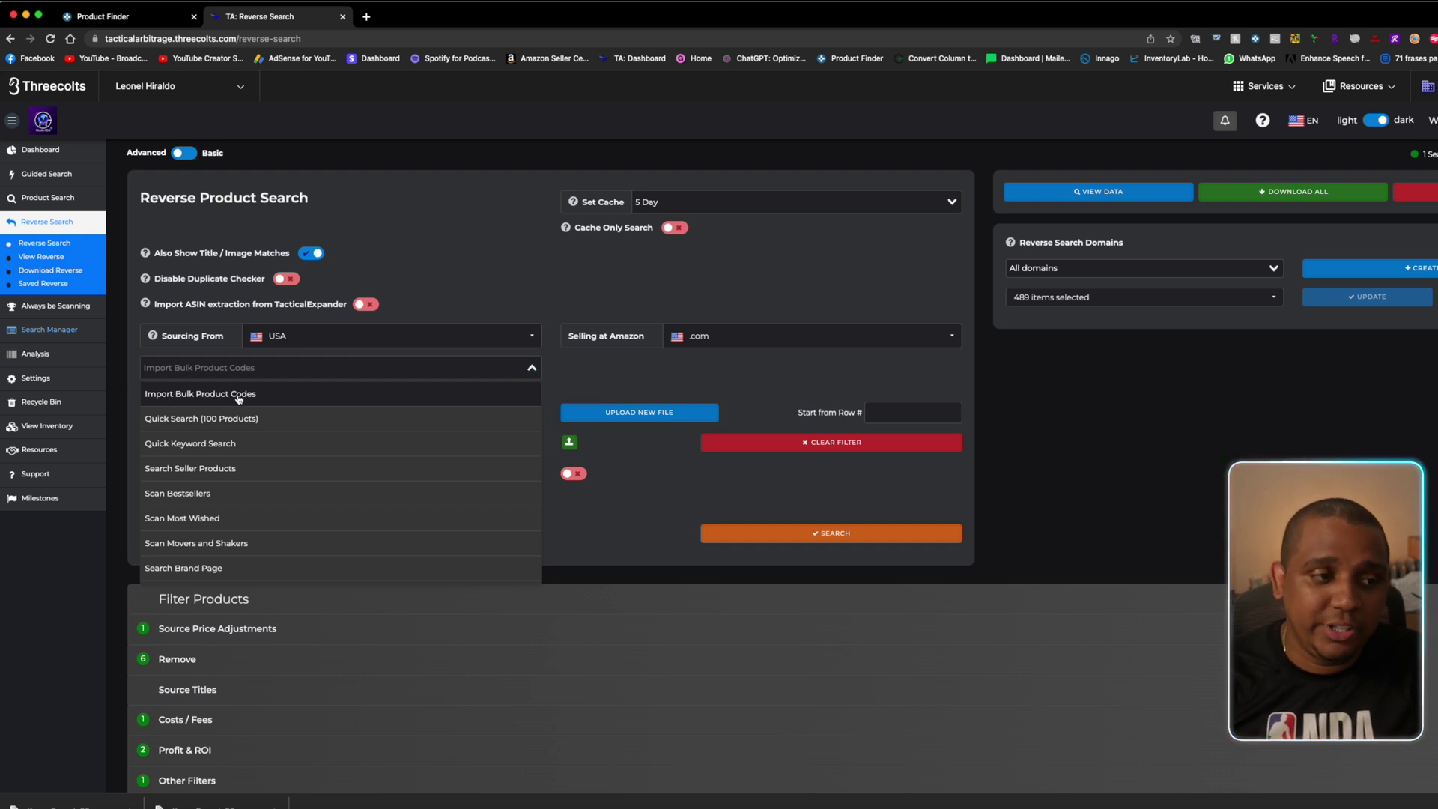
left_click(238, 397)
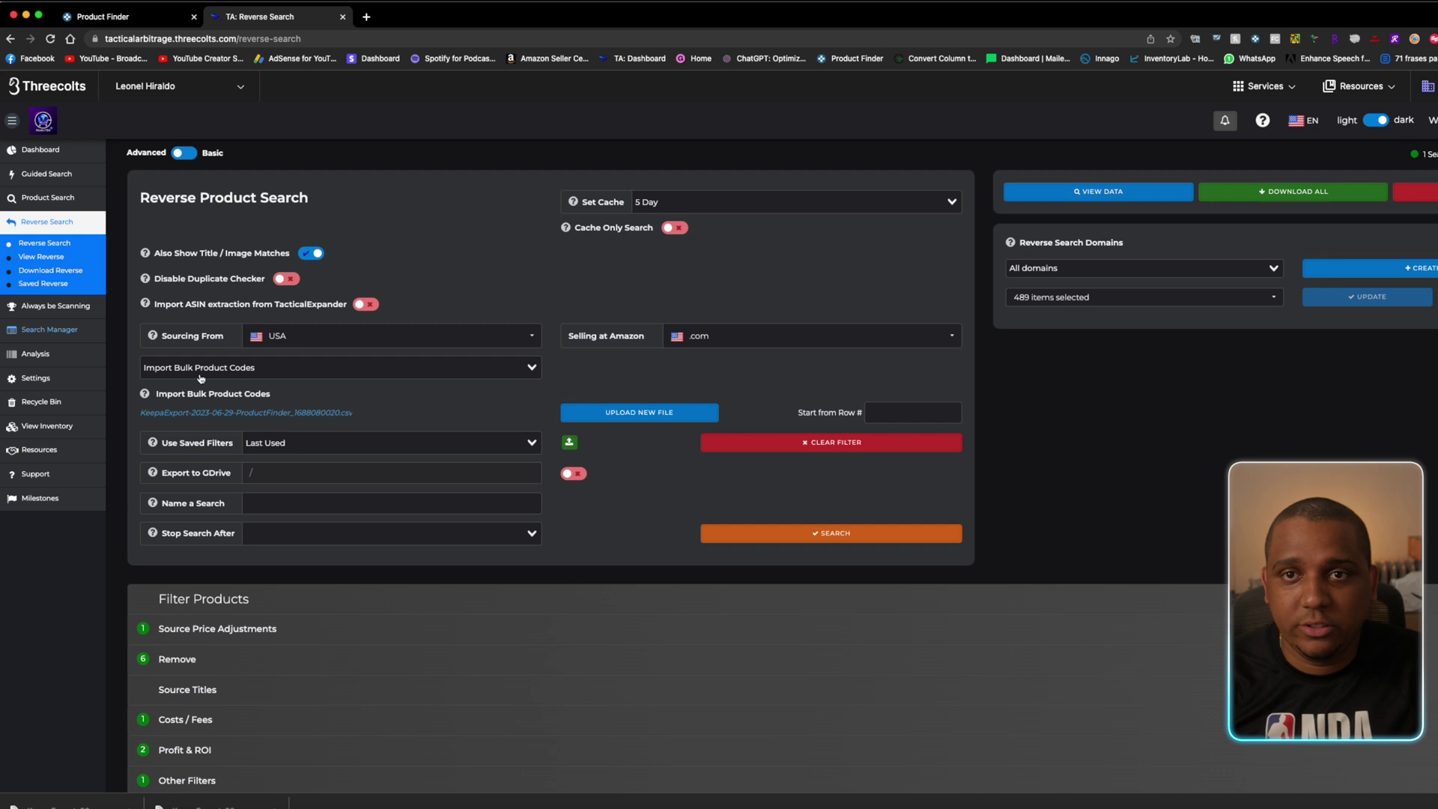
left_click(641, 414)
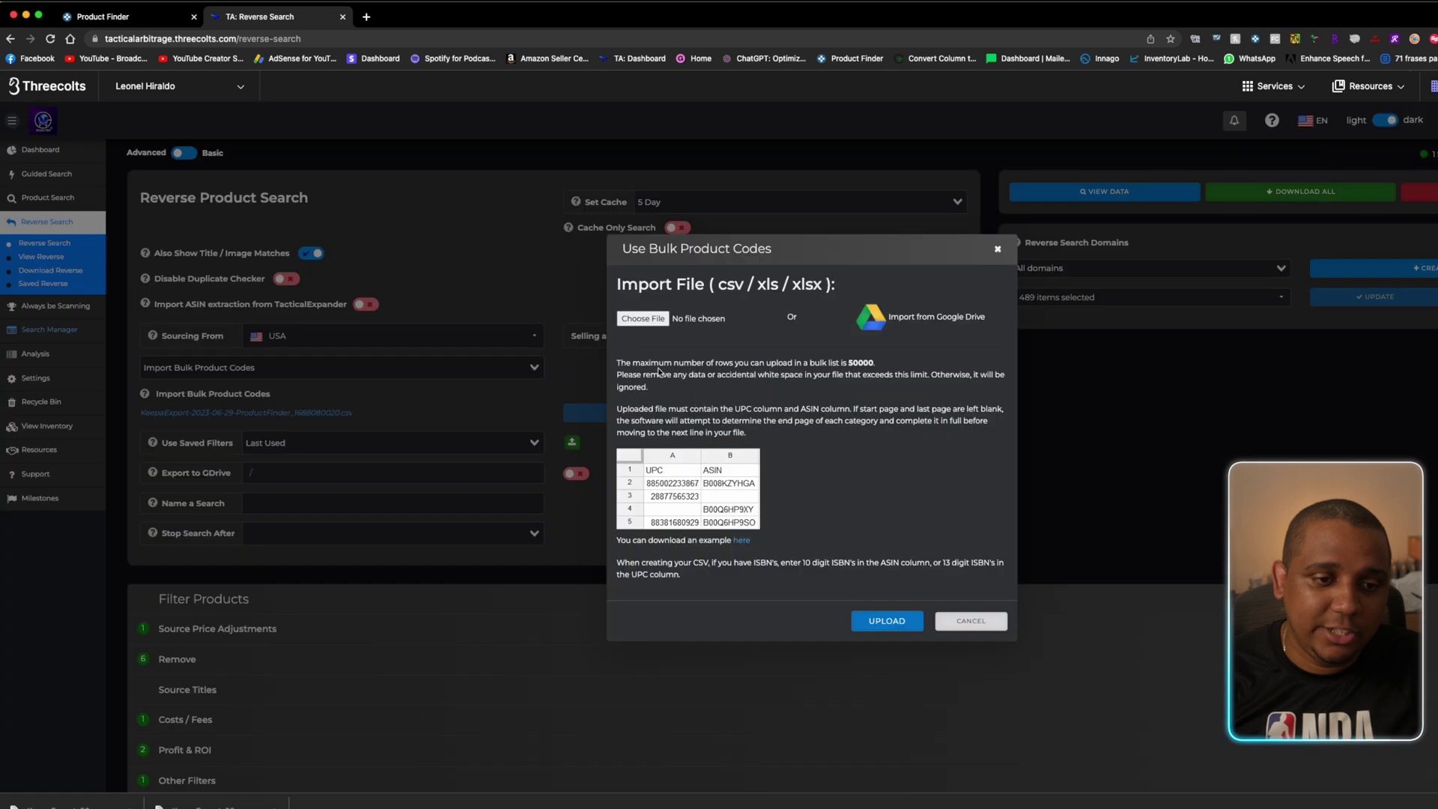
left_click(642, 320)
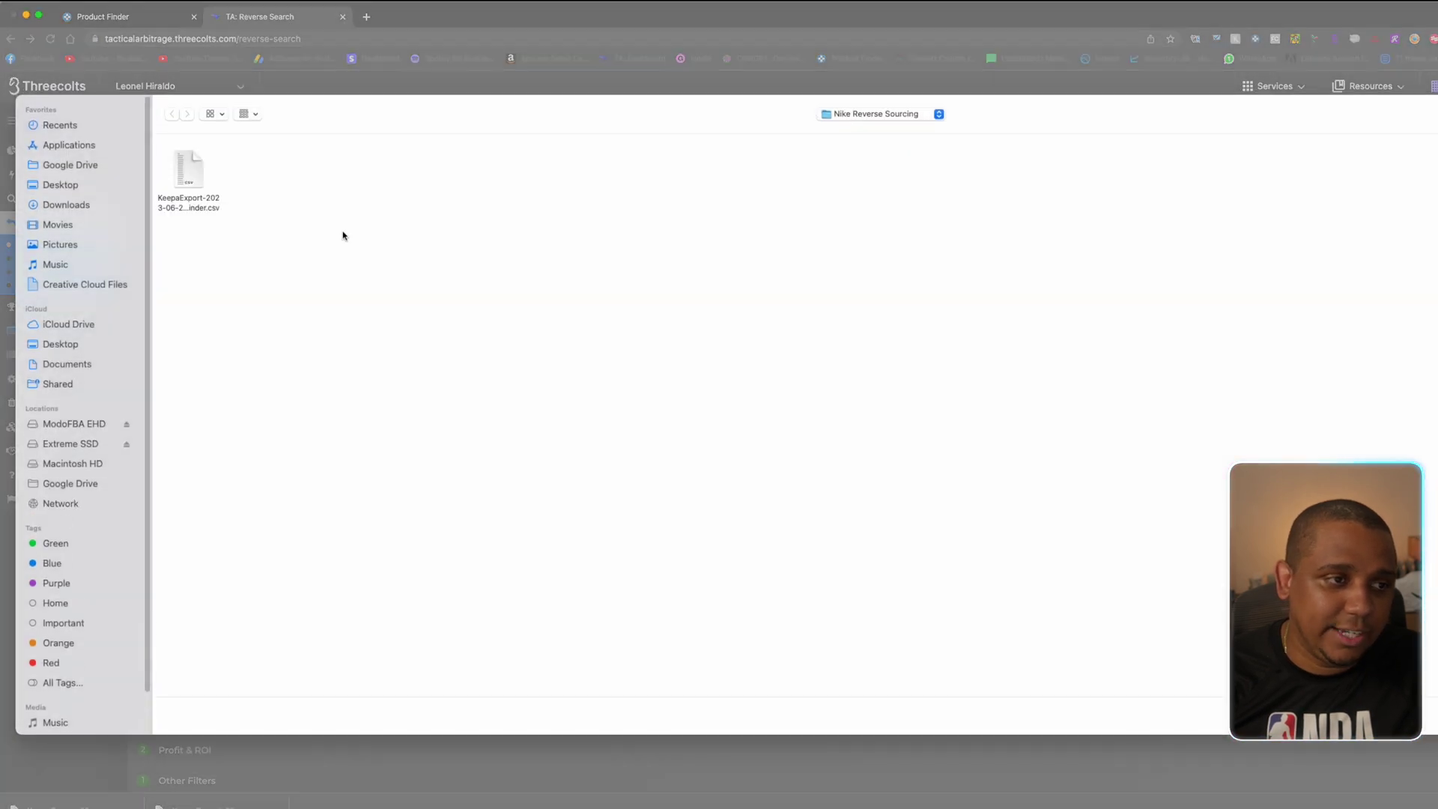
double_click(197, 173)
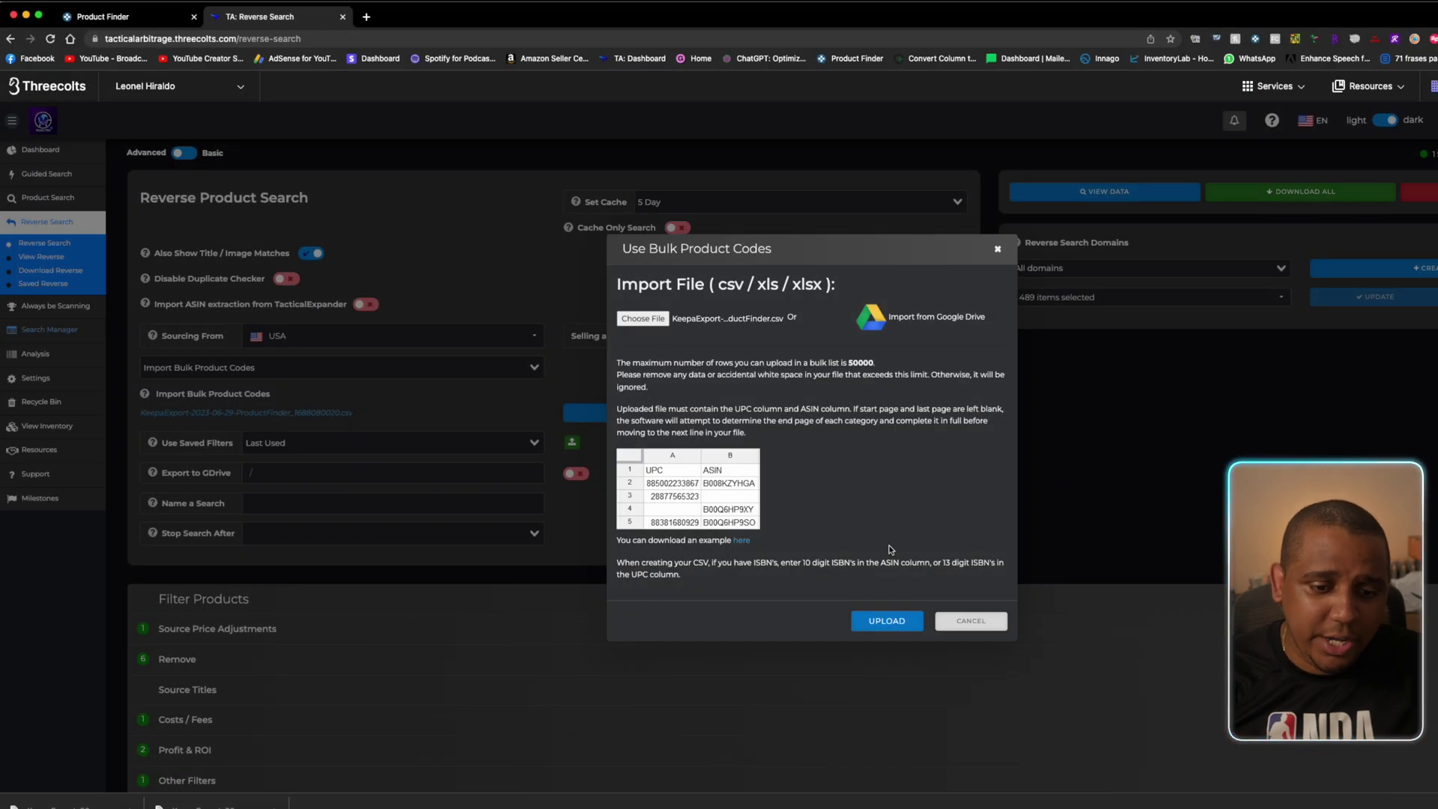
left_click(891, 625)
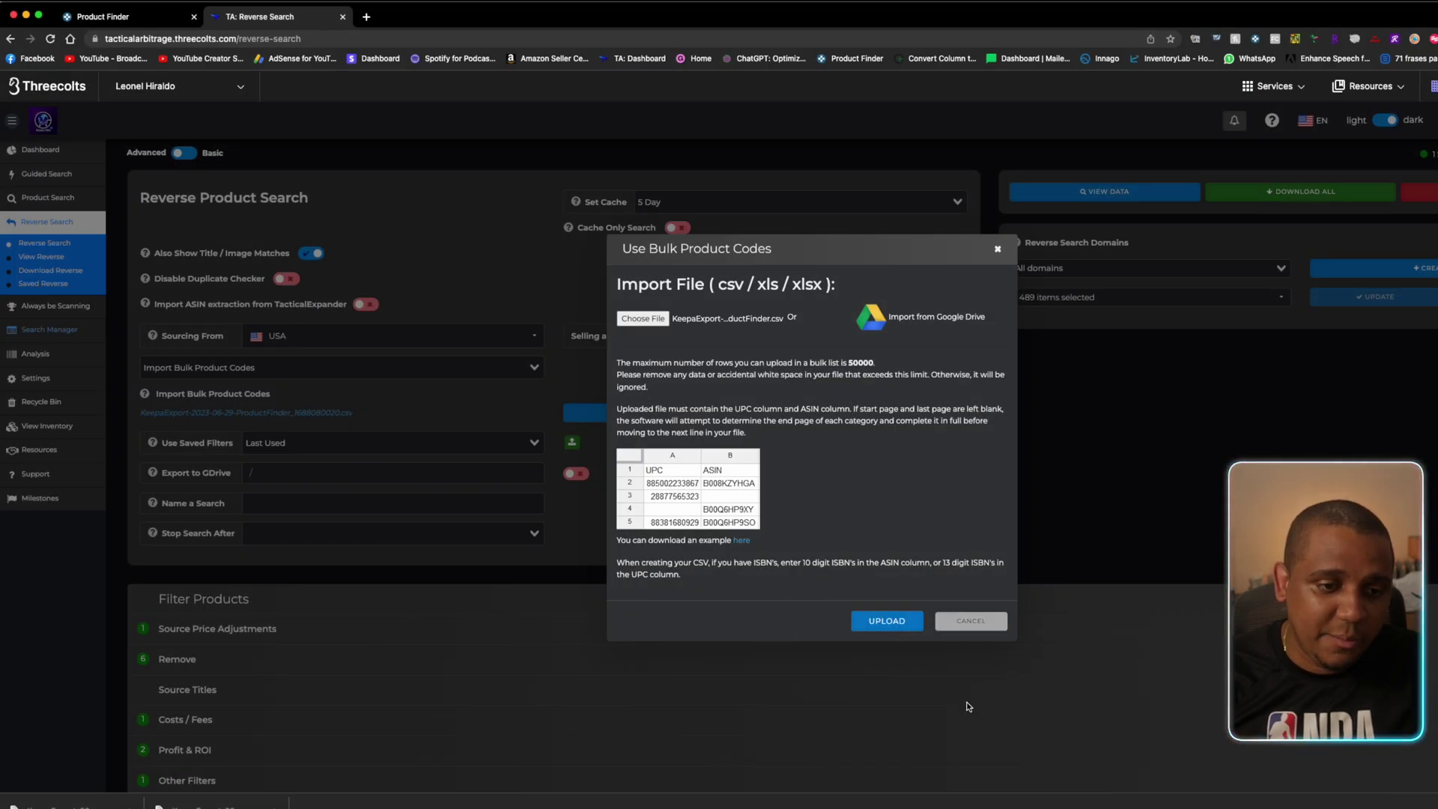
left_click(904, 604)
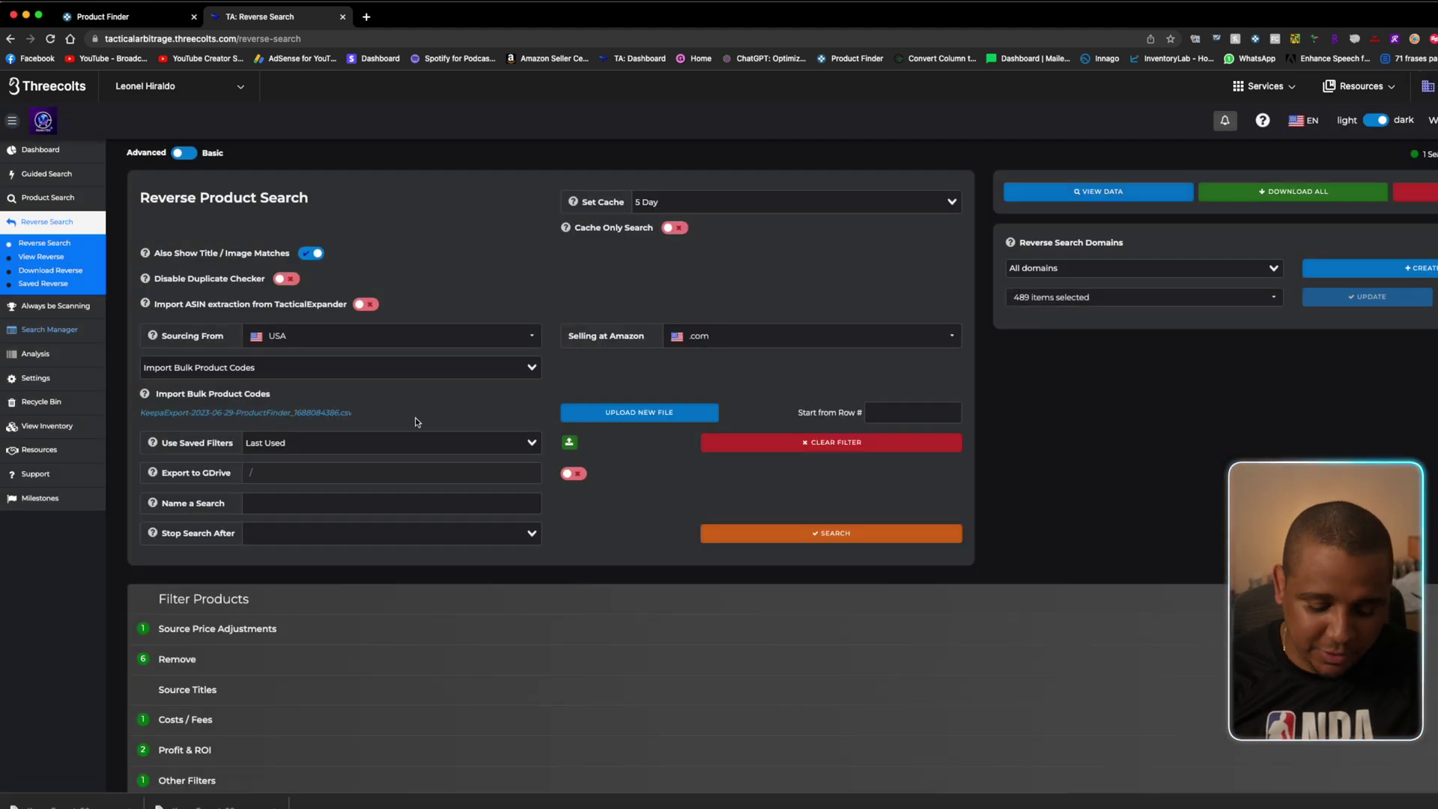
Step: Name the search Nike Reverse Search
left_click(363, 503)
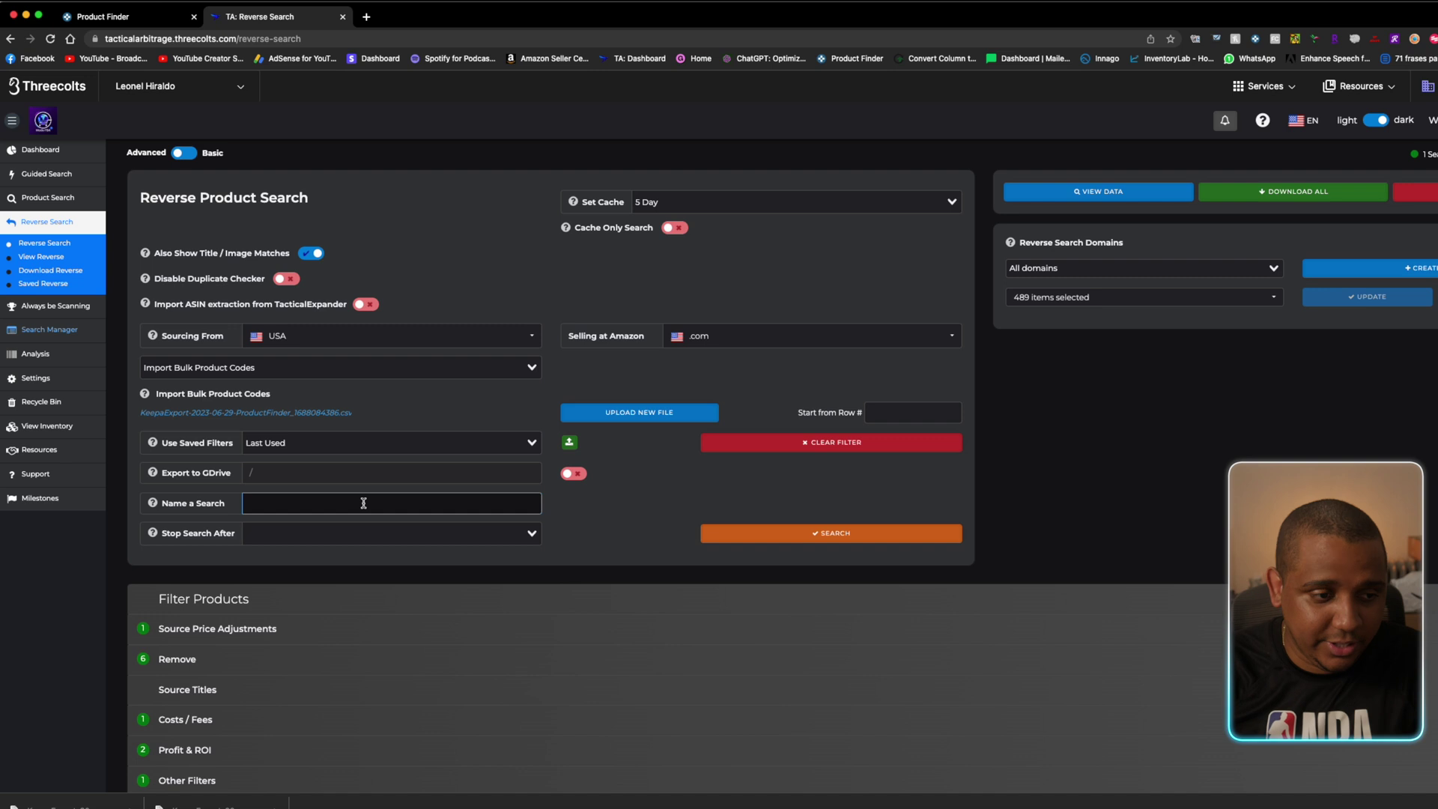
type("Nike Reverse Search")
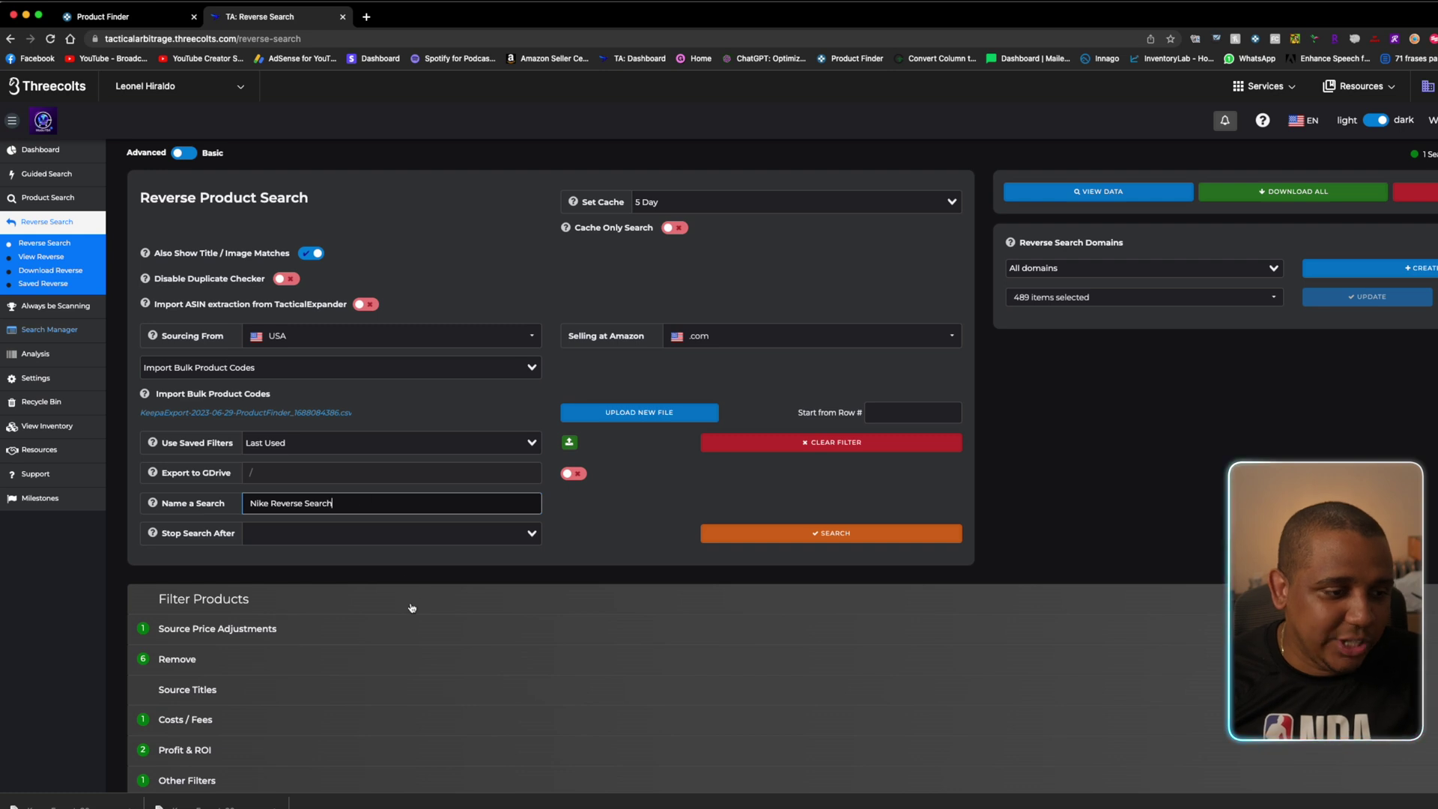
scroll(412, 620, "down", 2)
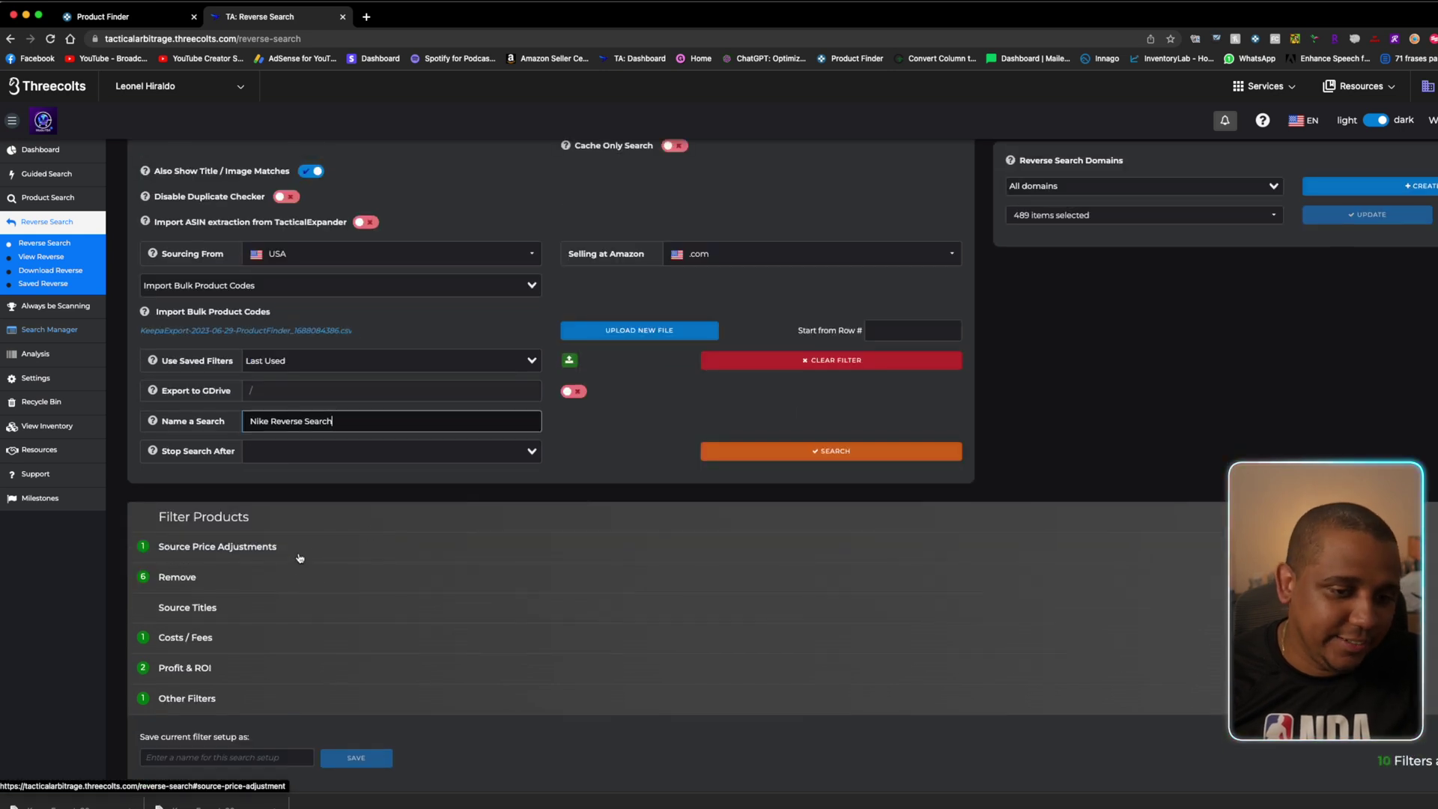